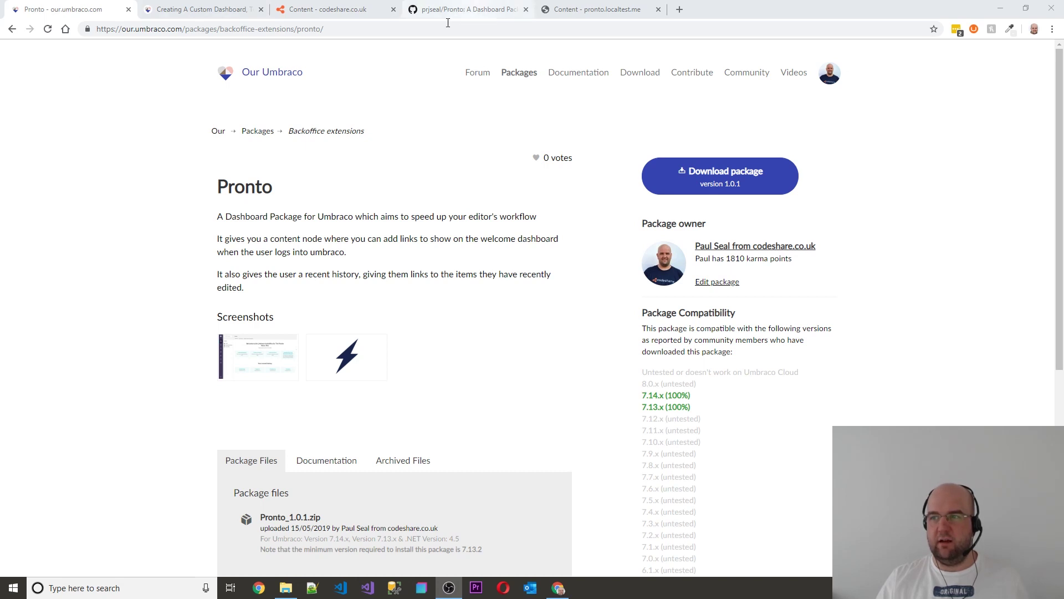
Step: Expand Home, select the Blog node and start a new, empty Blog Post under it
{"action": "left_click", "coordinate": [347, 18]}
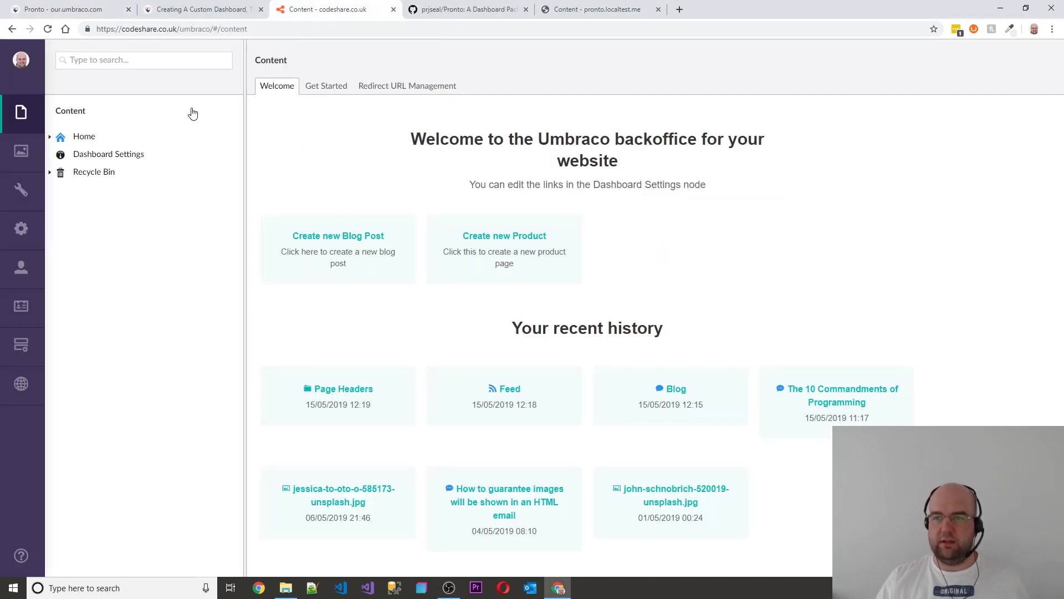
{"action": "left_click", "coordinate": [51, 138]}
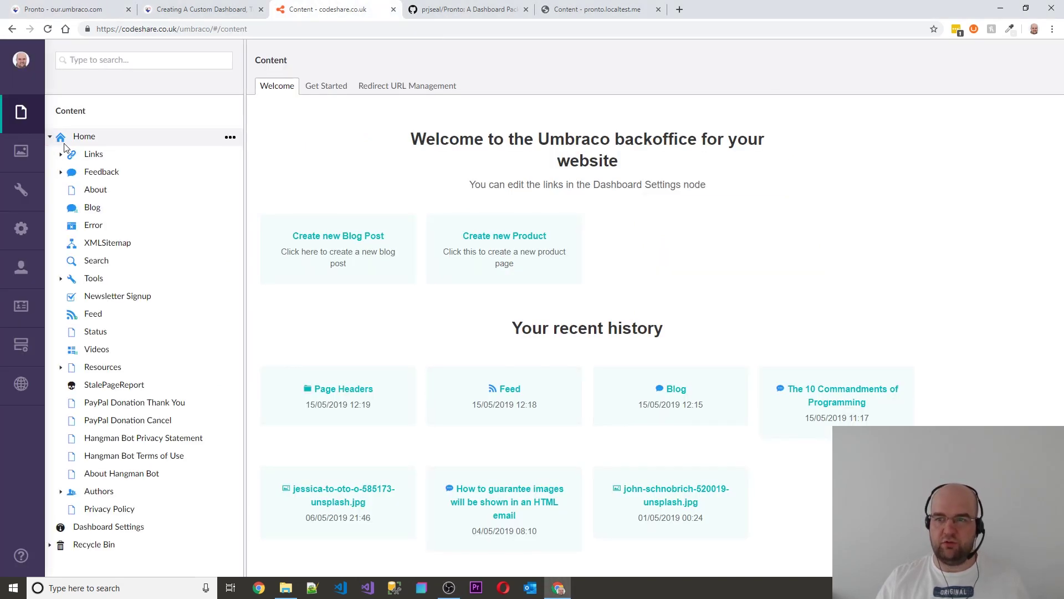
{"action": "left_click", "coordinate": [100, 209]}
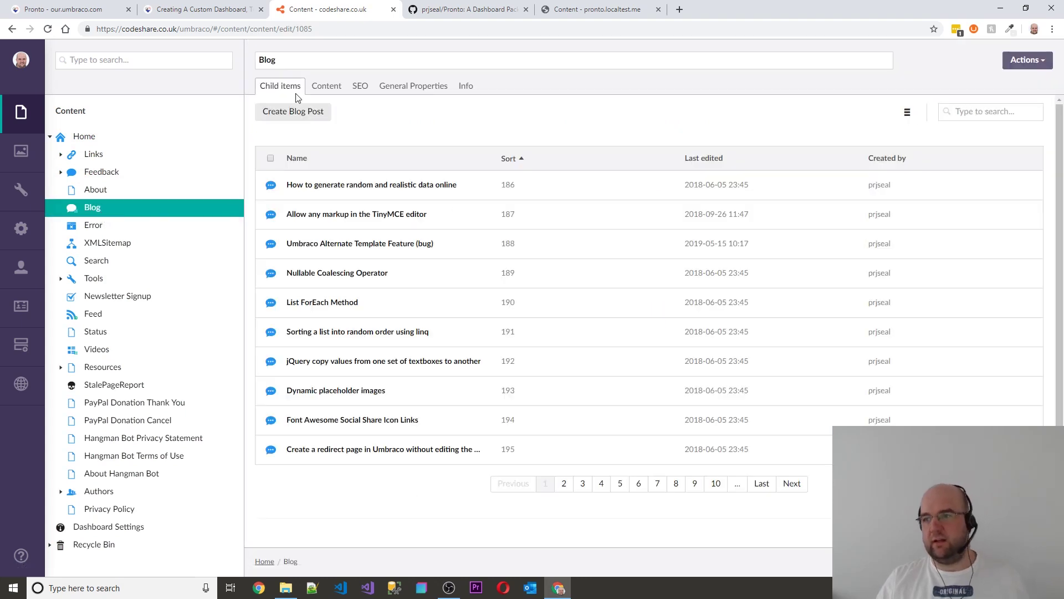
{"action": "left_click", "coordinate": [232, 208]}
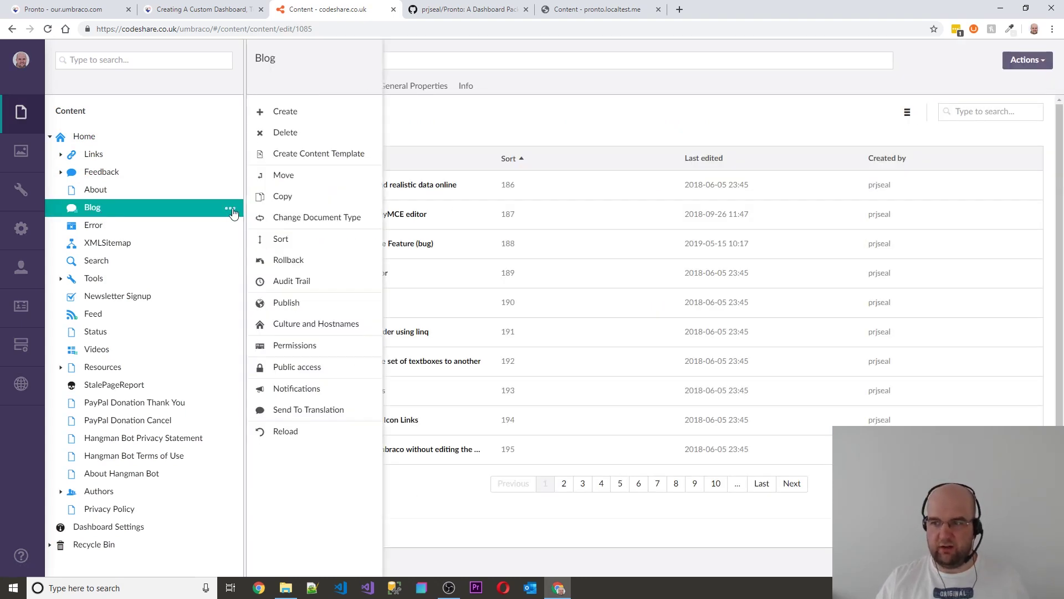
{"action": "left_click", "coordinate": [490, 118]}
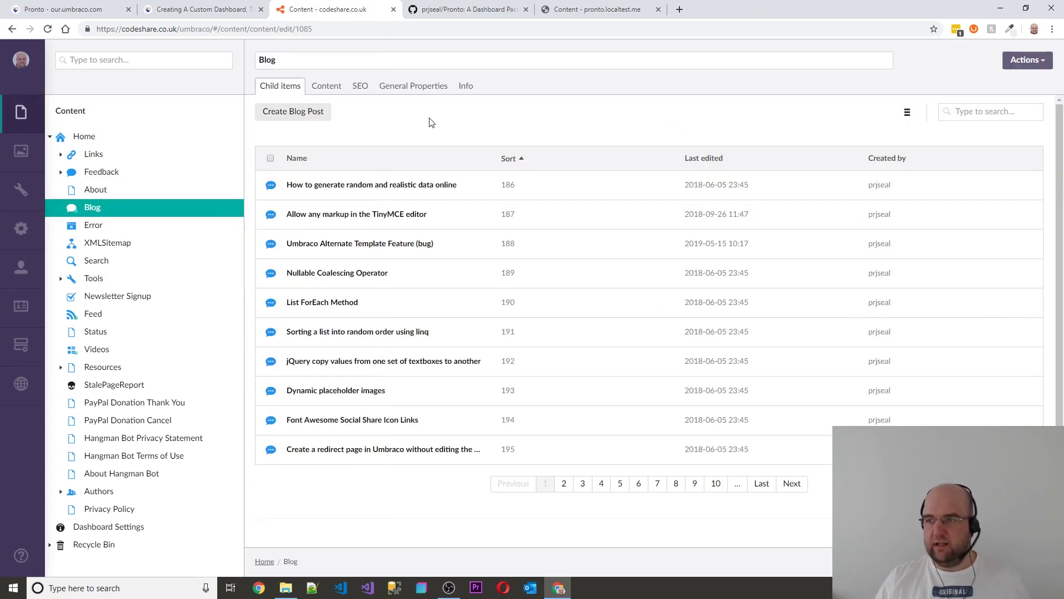
{"action": "left_click", "coordinate": [309, 112]}
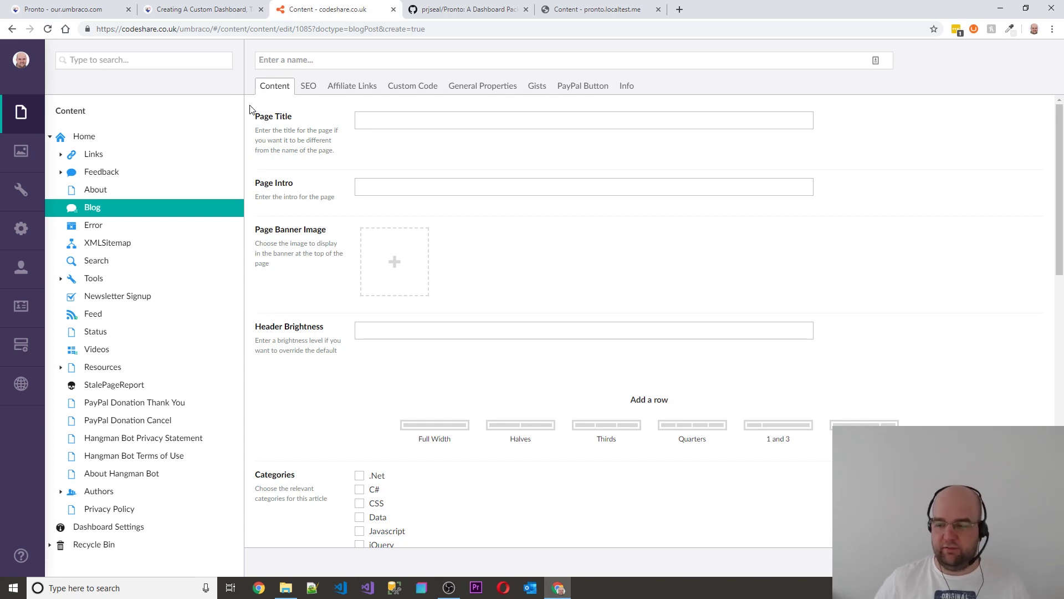
Step: Scroll the Creating a Custom Dashboard tutorial down to The Result section
{"action": "left_click", "coordinate": [202, 10]}
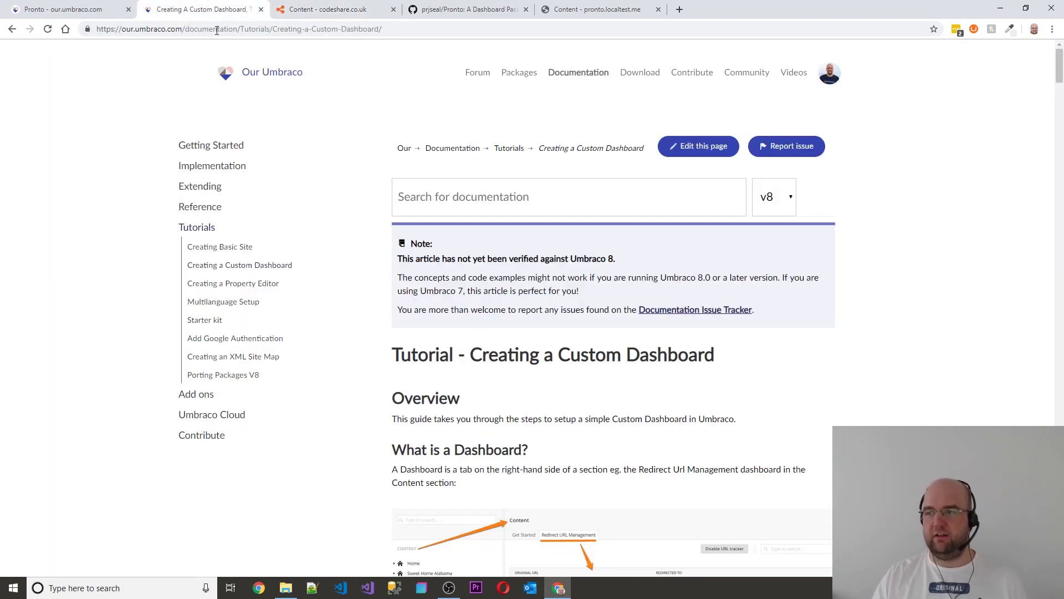
{"action": "scroll", "coordinate": [494, 293], "scroll_direction": "down", "scroll_amount": 13}
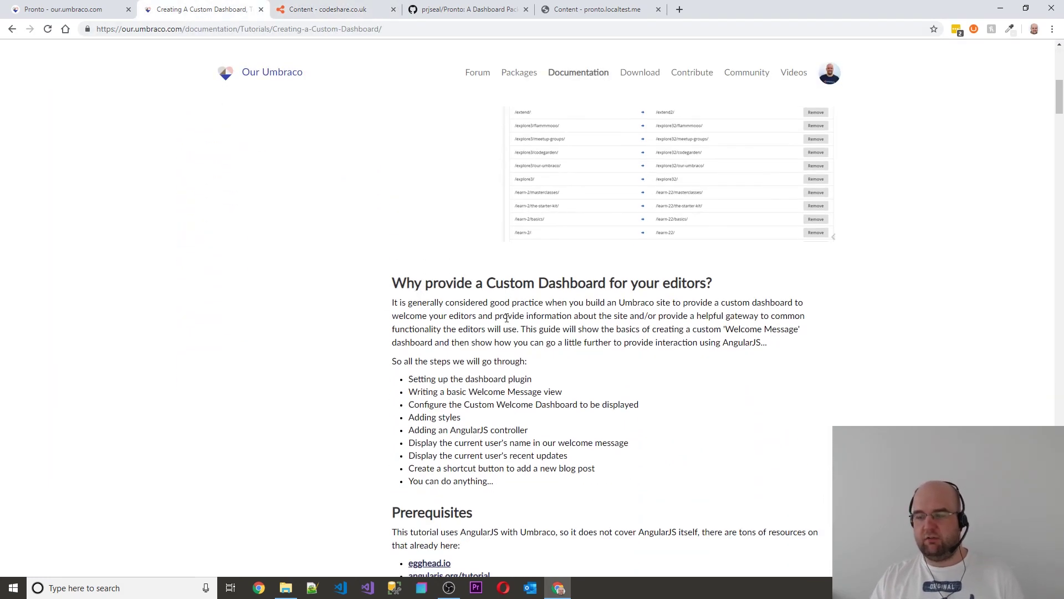
{"action": "scroll", "coordinate": [507, 315], "scroll_direction": "down", "scroll_amount": 6}
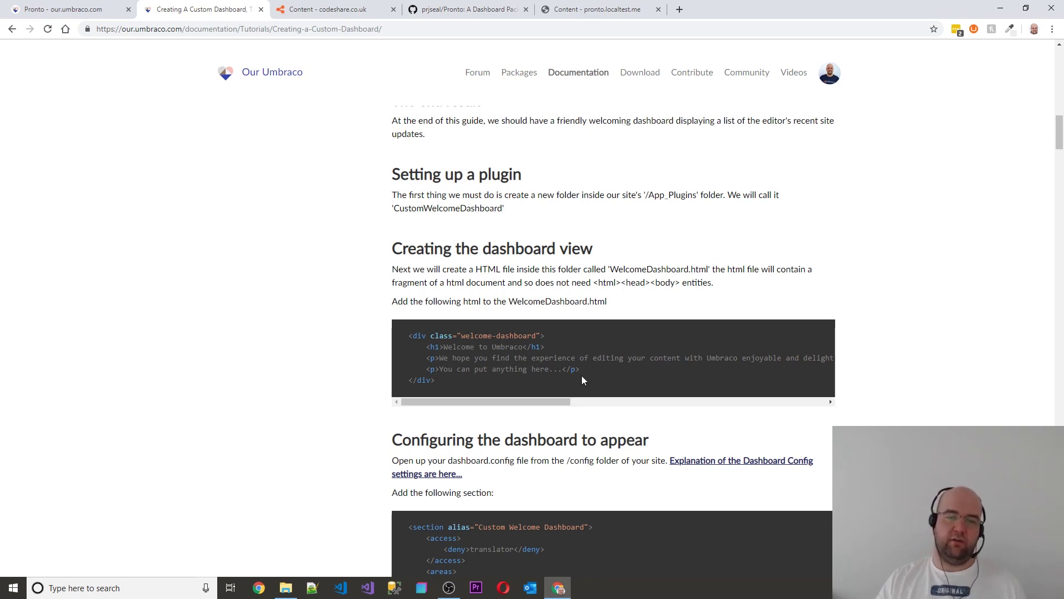
{"action": "scroll", "coordinate": [681, 337], "scroll_direction": "down", "scroll_amount": 10}
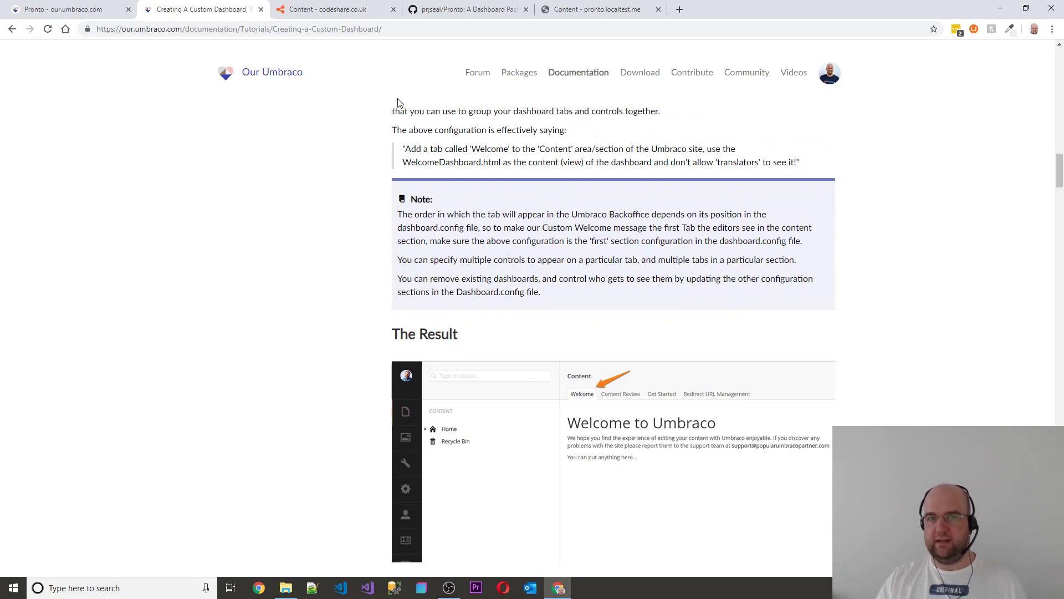
Step: Return to the backoffice Content dashboard and open the Dashboard Settings node
{"action": "left_click", "coordinate": [329, 12]}
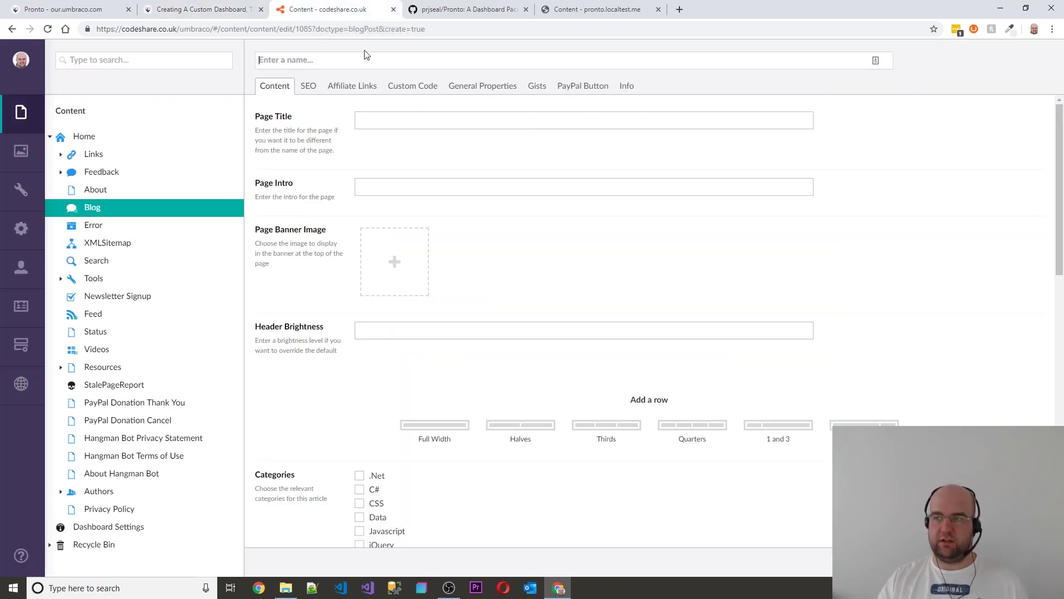
{"action": "left_click", "coordinate": [69, 117]}
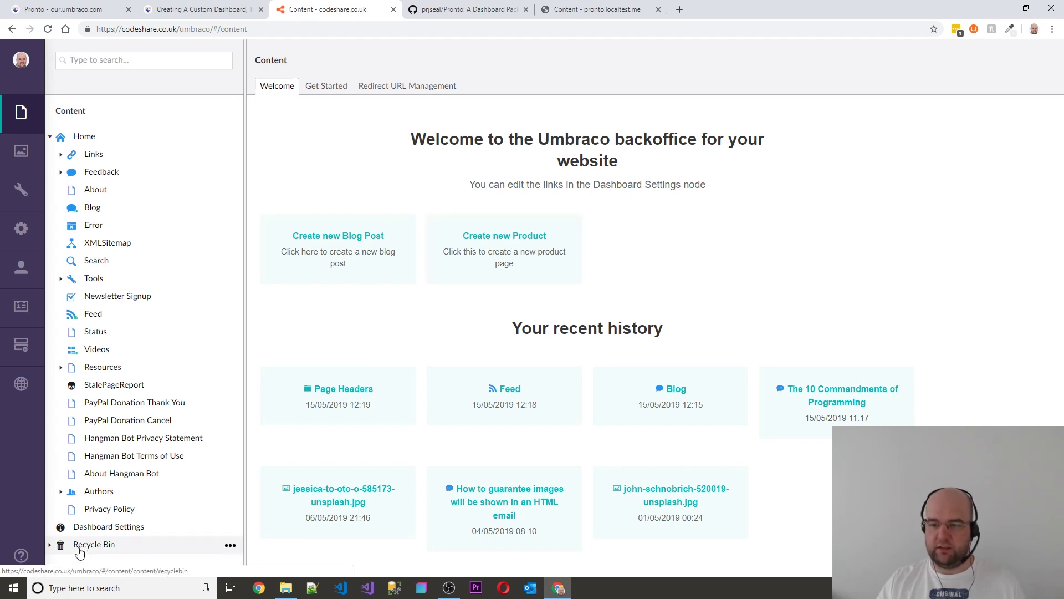
{"action": "left_click", "coordinate": [89, 527]}
Step: Add a new useful link titled 'Create new Video Post'
{"action": "left_click", "coordinate": [50, 136]}
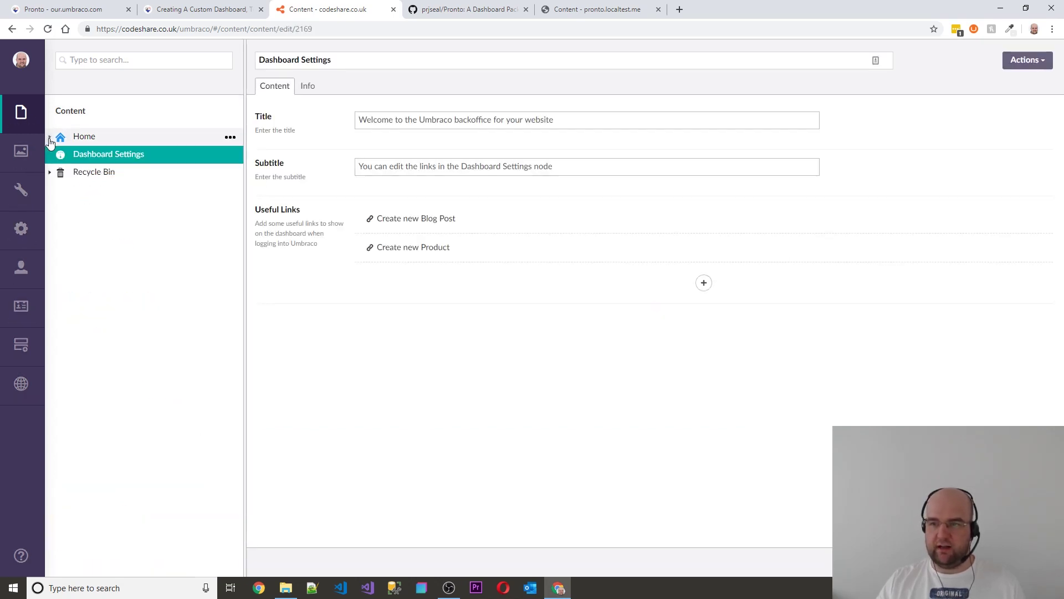
{"action": "left_click", "coordinate": [704, 283]}
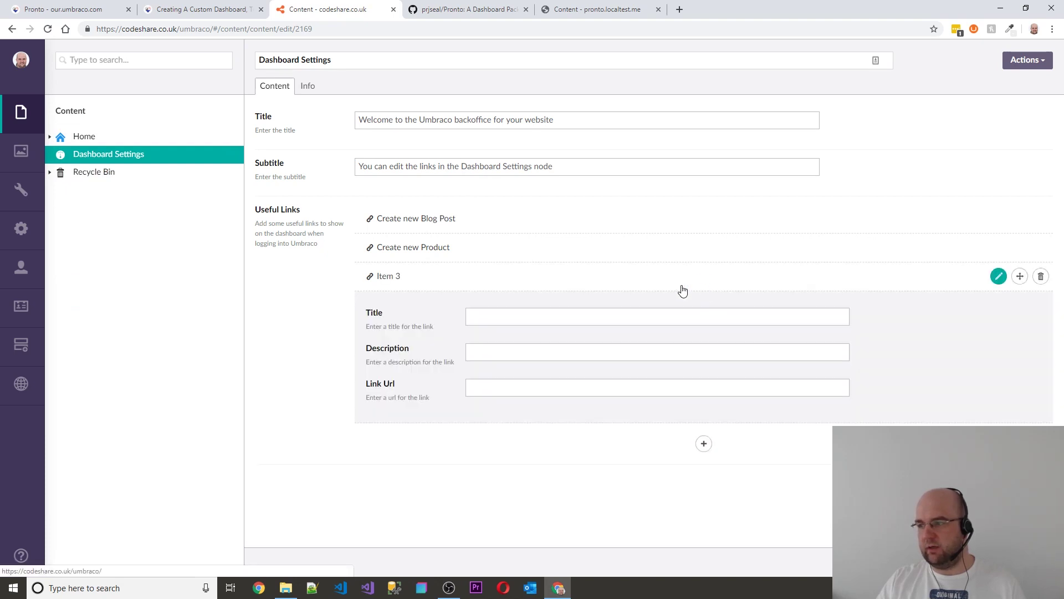
{"action": "left_click", "coordinate": [570, 323]}
{"action": "type", "text": "Create "}
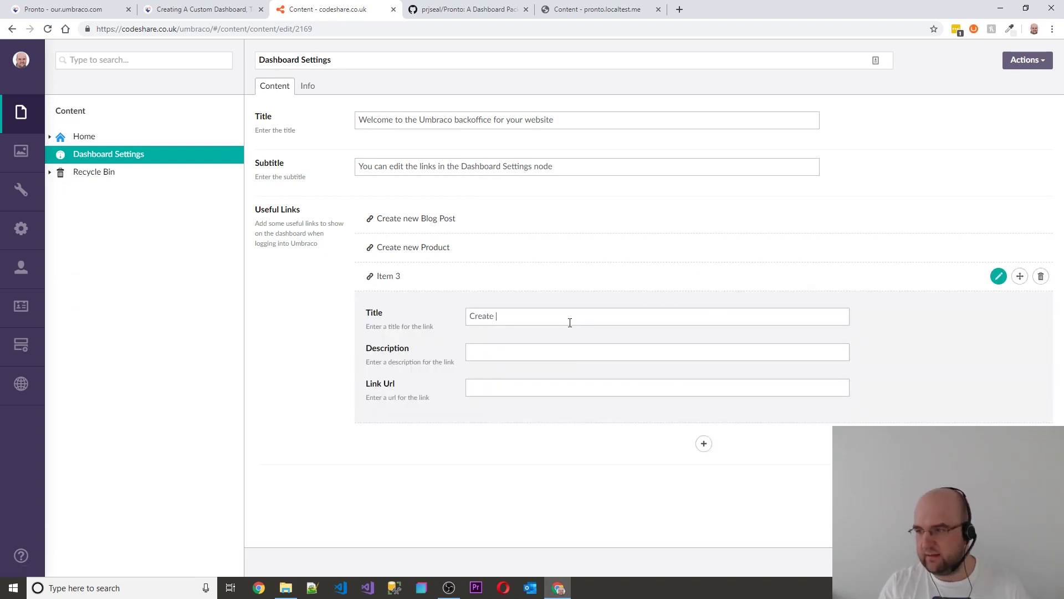
{"action": "type", "text": "new "}
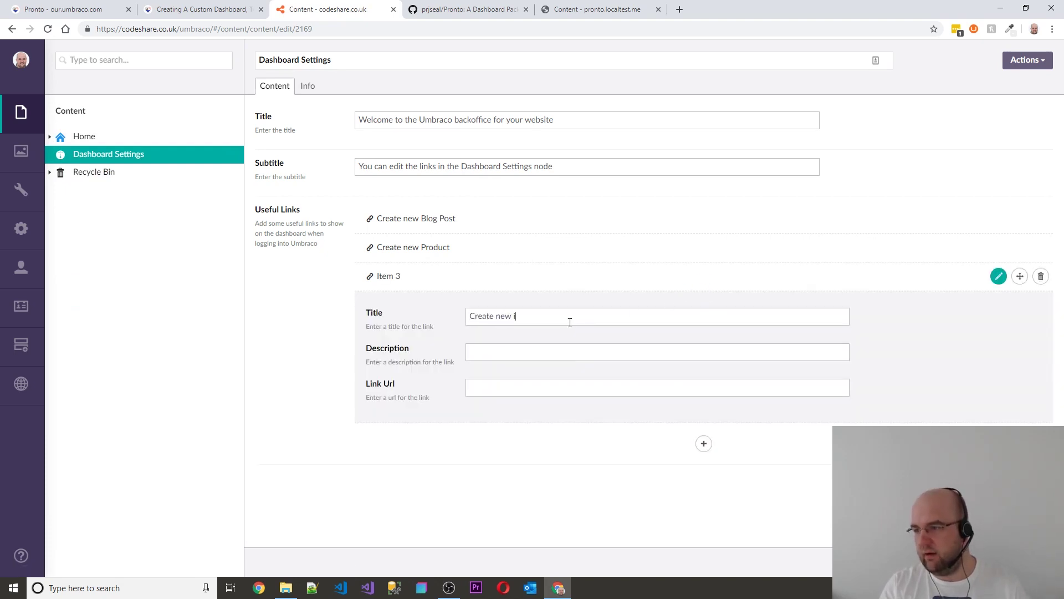
{"action": "type", "text": "Video Post"}
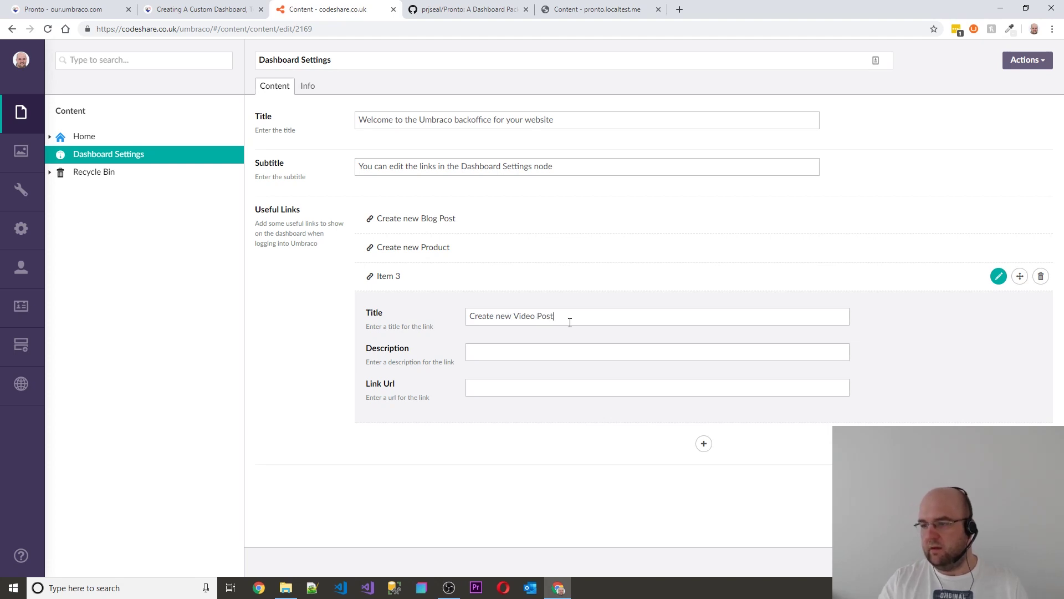
Step: Give the link the description 'Click here if you want to create a new video post'
{"action": "left_click", "coordinate": [511, 353]}
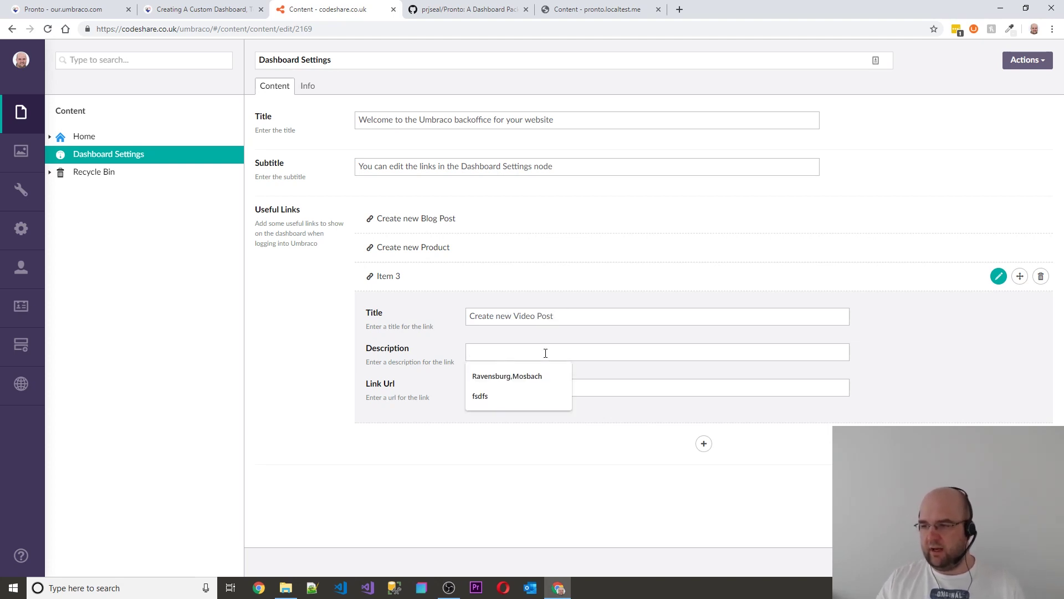
{"action": "left_click", "coordinate": [616, 385]}
{"action": "left_click", "coordinate": [587, 353]}
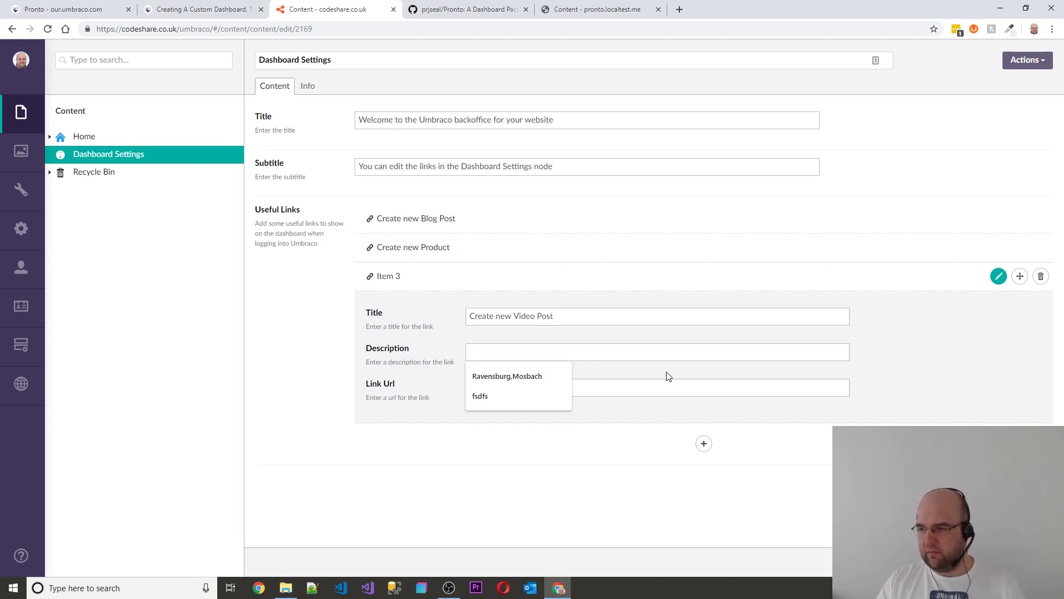
{"action": "left_click", "coordinate": [675, 444]}
{"action": "left_click", "coordinate": [508, 356]}
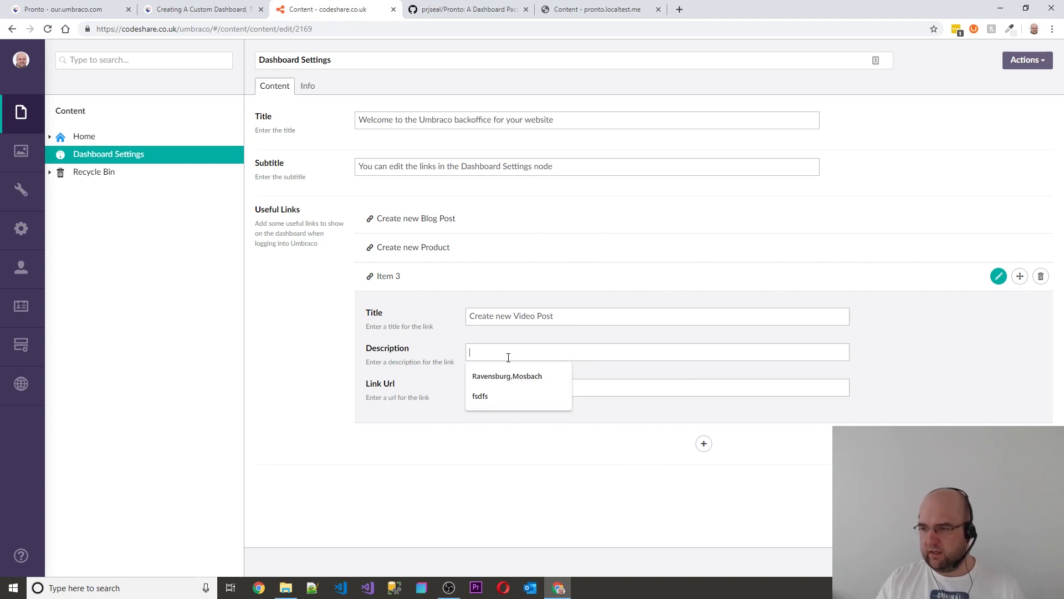
{"action": "type", "text": "Click here"}
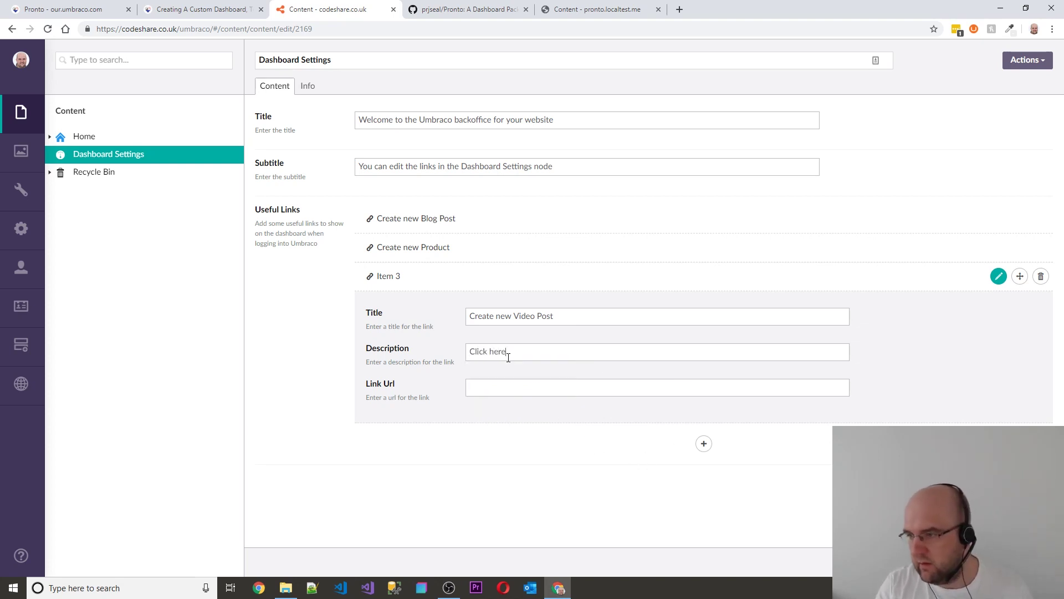
{"action": "type", "text": " if you want to "}
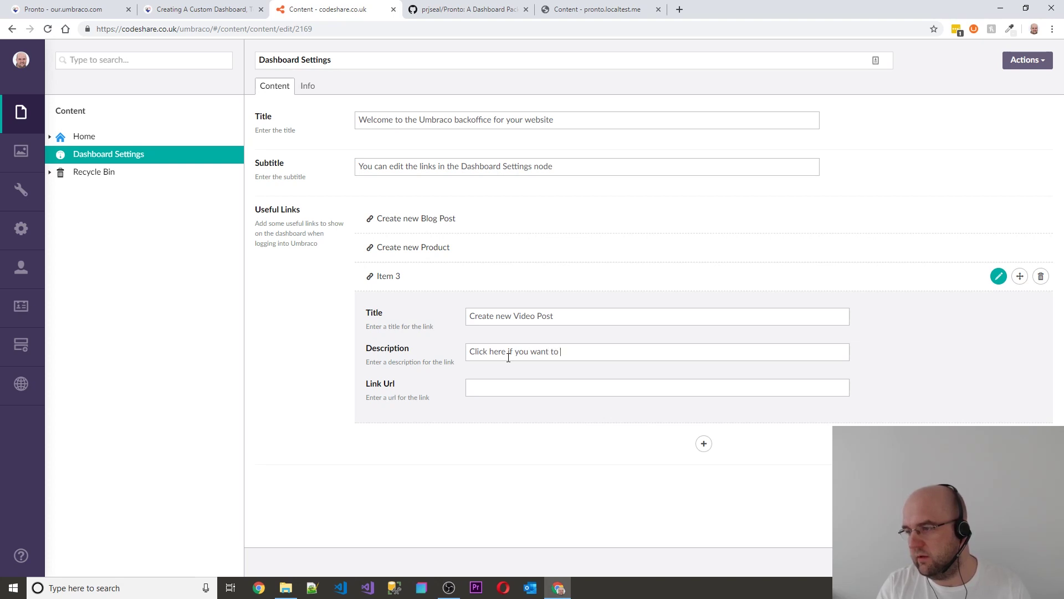
{"action": "type", "text": "create aa"}
{"action": "key", "text": "BackSpace"}
{"action": "key", "text": "BackSpace"}
{"action": "type", "text": "new vieo"}
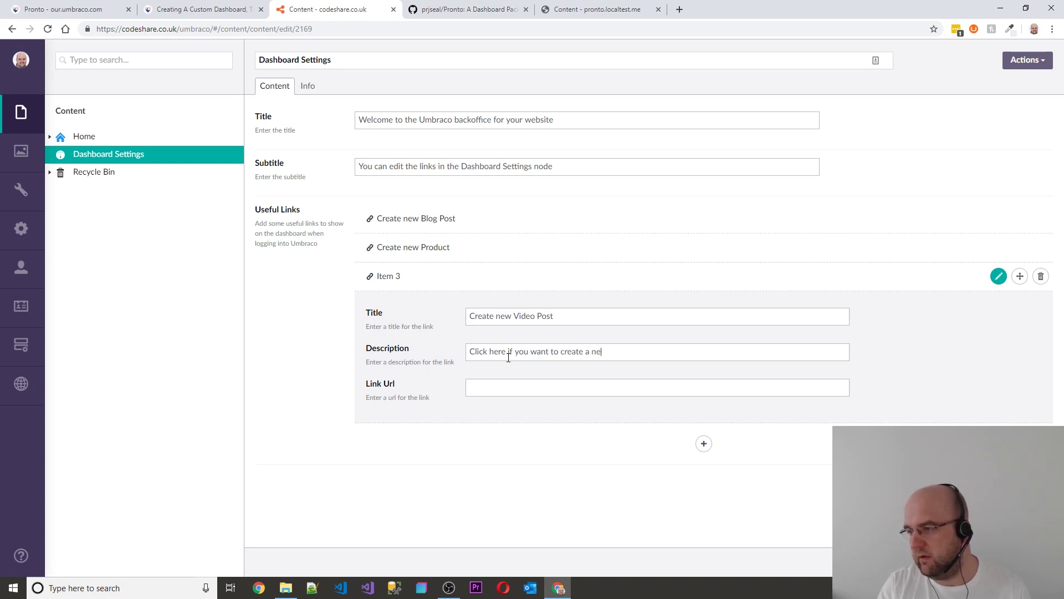
{"action": "key", "text": "BackSpace"}
{"action": "key", "text": "BackSpace"}
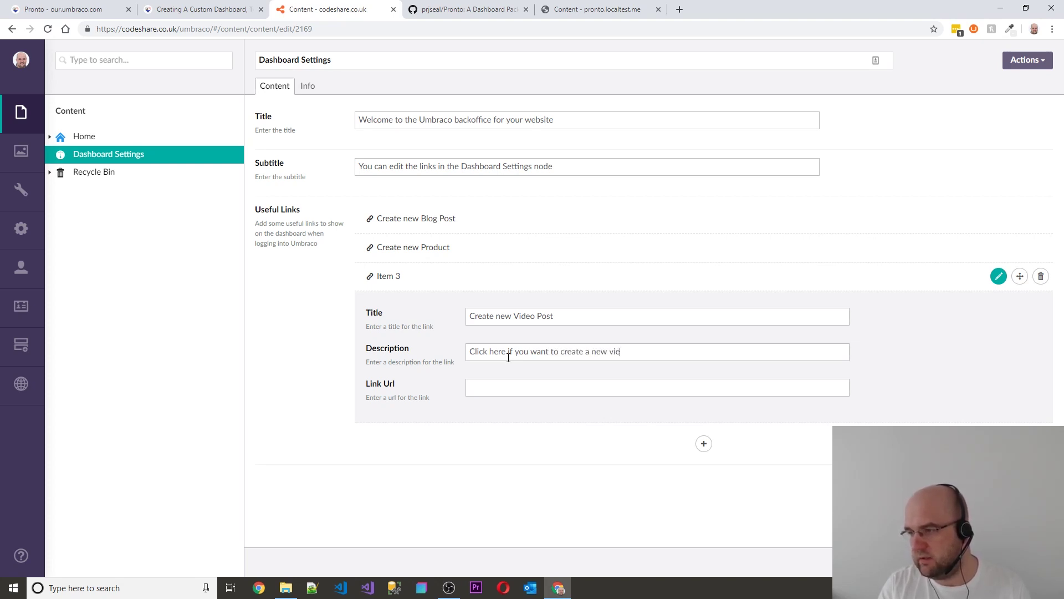
{"action": "type", "text": "deo post"}
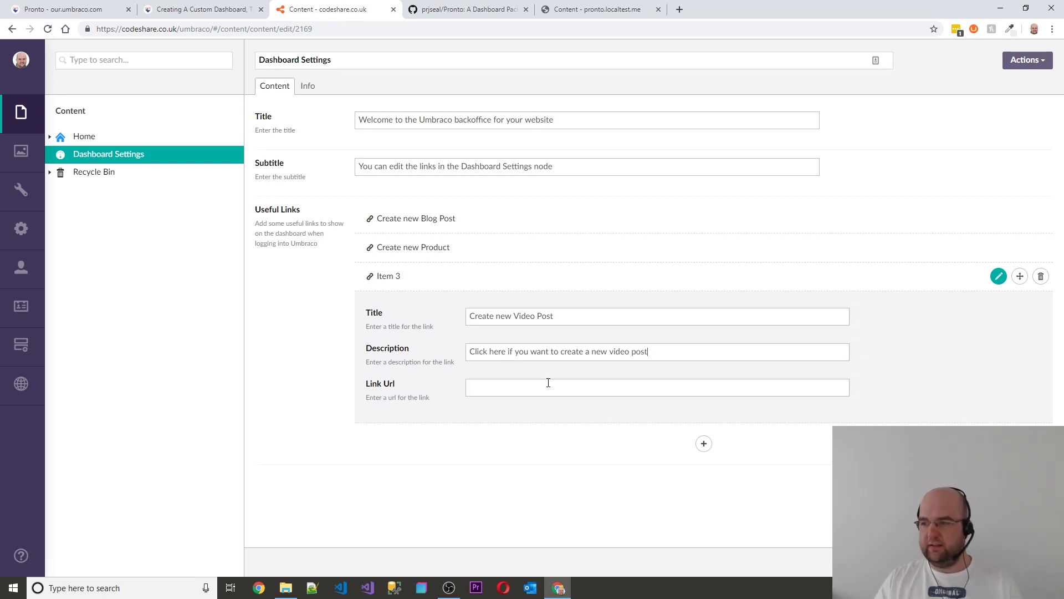
{"action": "right_click", "coordinate": [26, 117]}
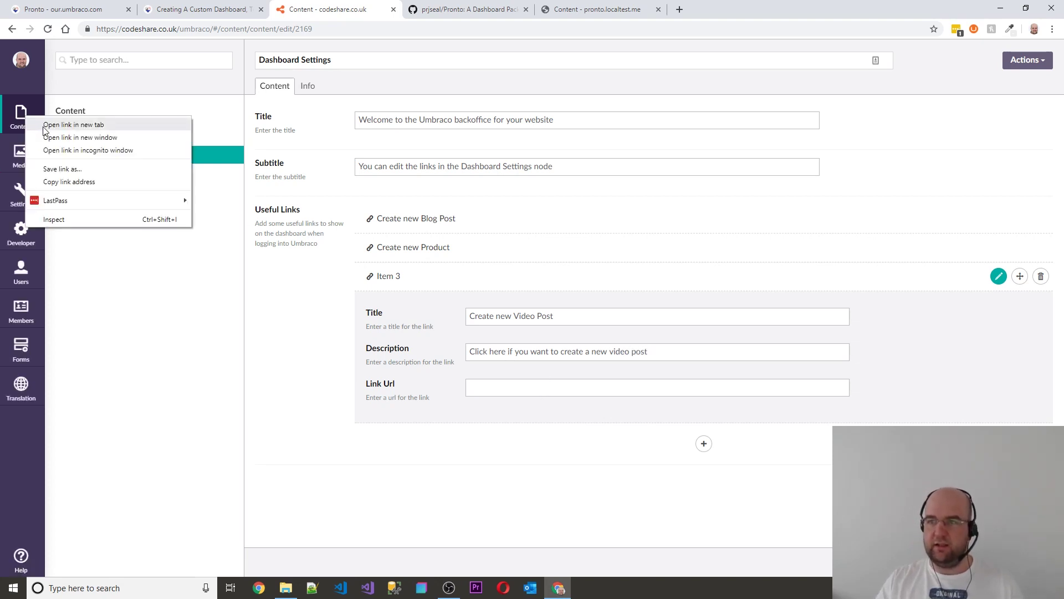
Step: In a new Content tab, start a blank Video Post under Videos and copy its create-page URL
{"action": "left_click", "coordinate": [45, 125]}
{"action": "left_click", "coordinate": [465, 9]}
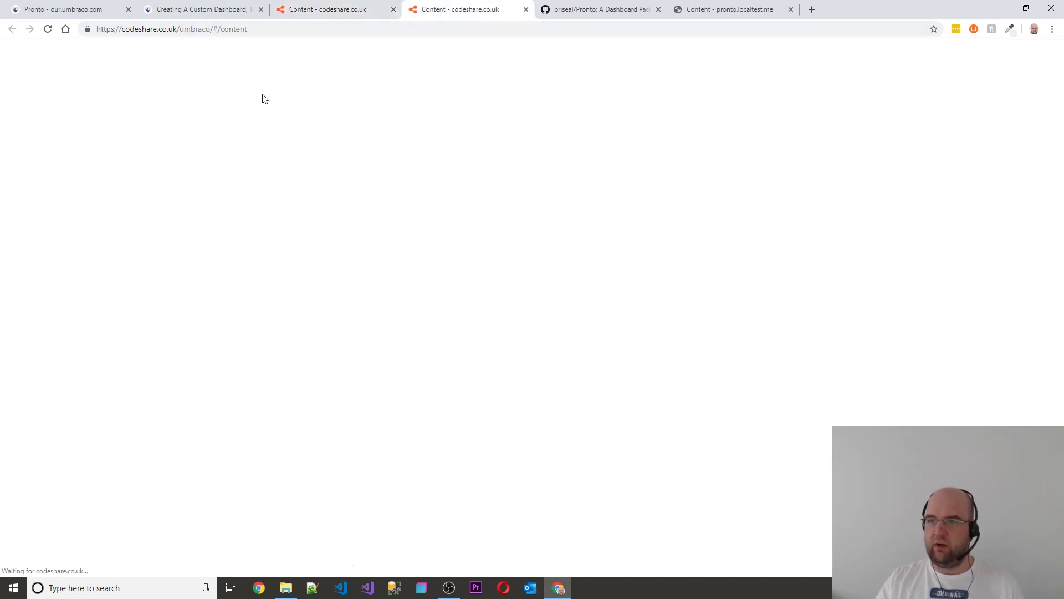
{"action": "left_click", "coordinate": [51, 137]}
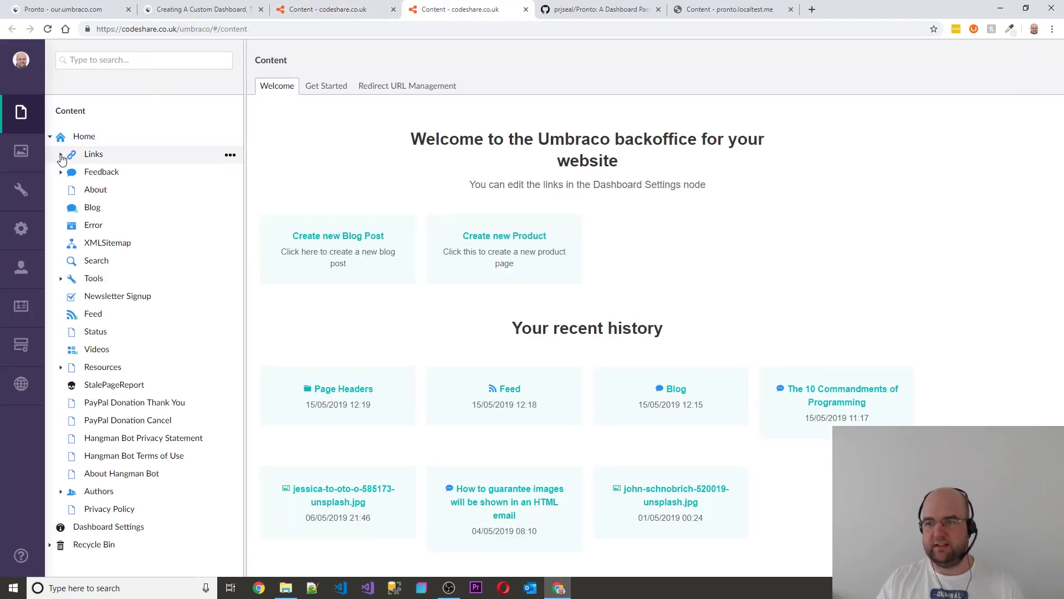
{"action": "left_click", "coordinate": [96, 350]}
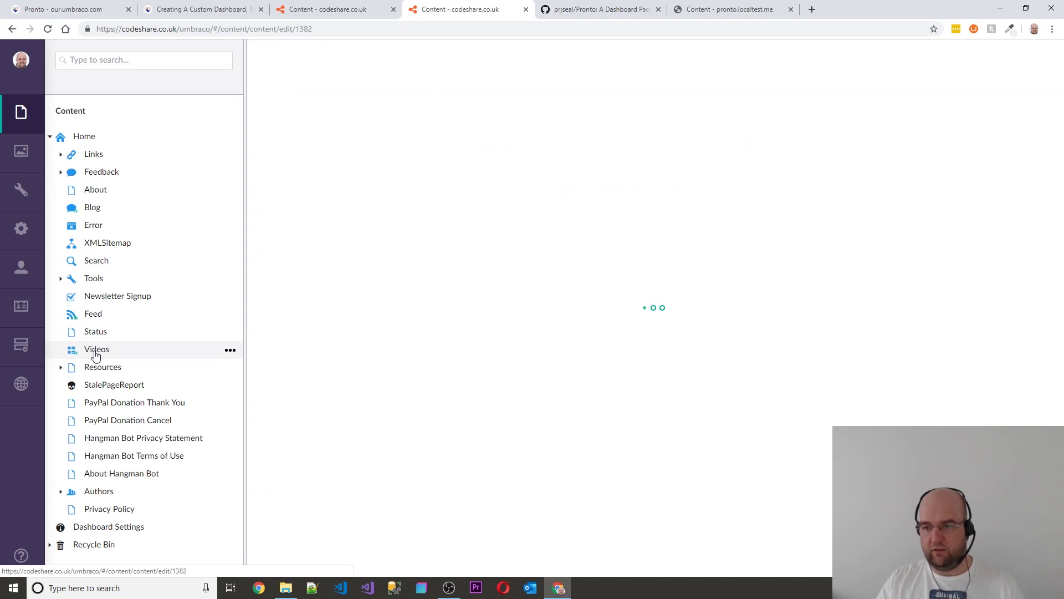
{"action": "left_click", "coordinate": [292, 114]}
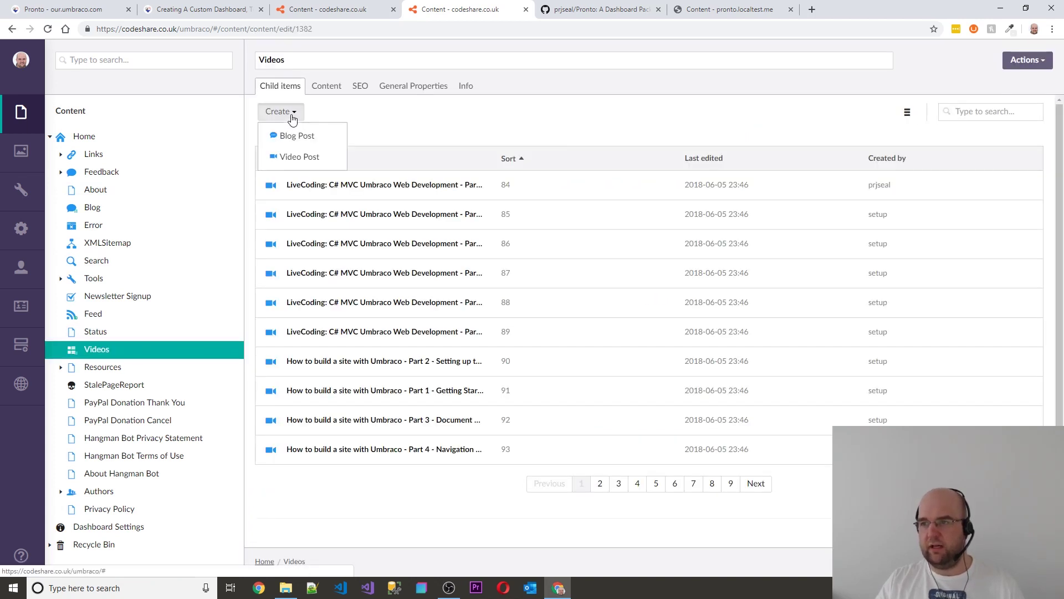
{"action": "left_click", "coordinate": [289, 158]}
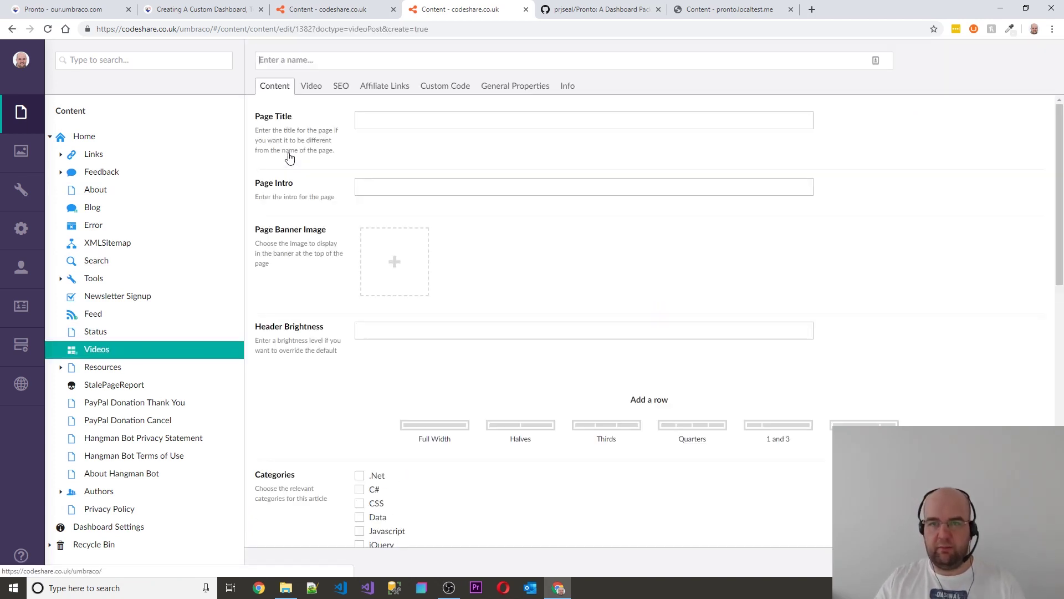
{"action": "left_click_drag", "start_coordinate": [435, 29], "coordinate": [202, 34]}
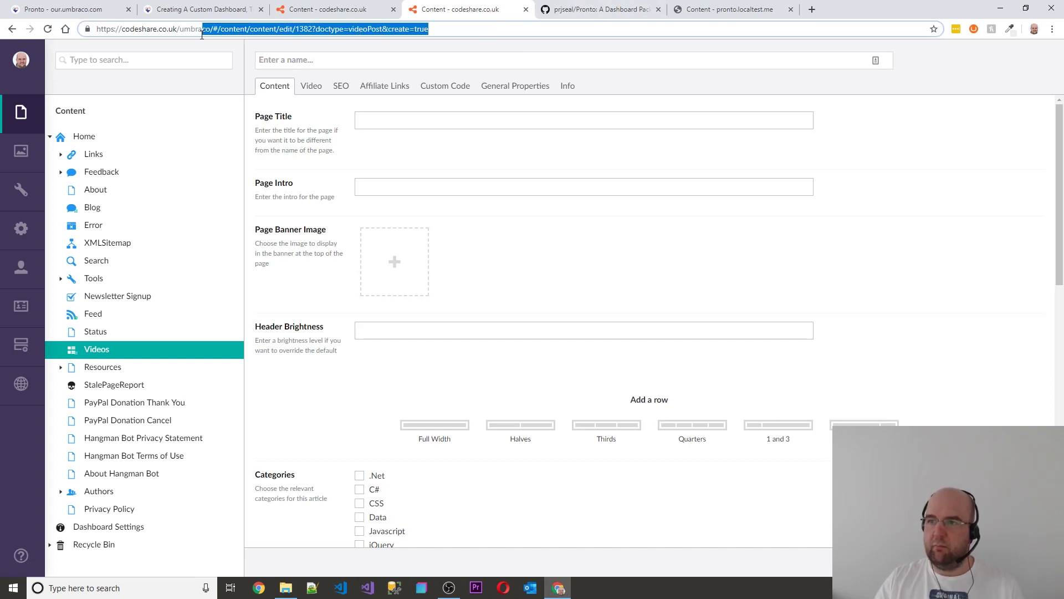
Step: Paste the create URL into the third link's Link Url, publish, and test the link from the dashboard
{"action": "left_click", "coordinate": [304, 7]}
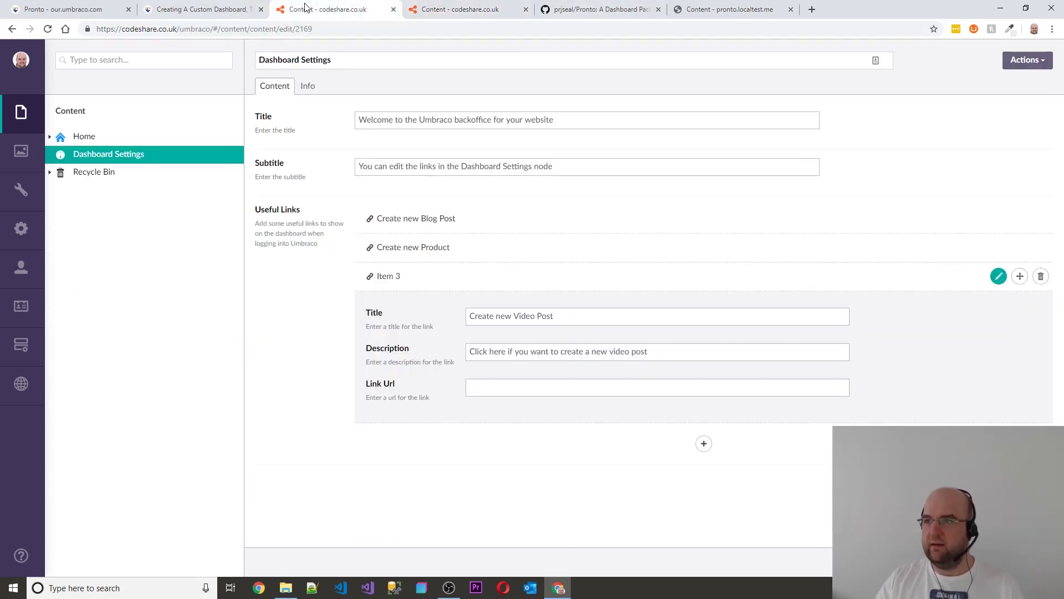
{"action": "left_click", "coordinate": [525, 388]}
{"action": "type", "text": "/umbraco/#/content/content/edit/1382?doctype=videoPost&create=true"}
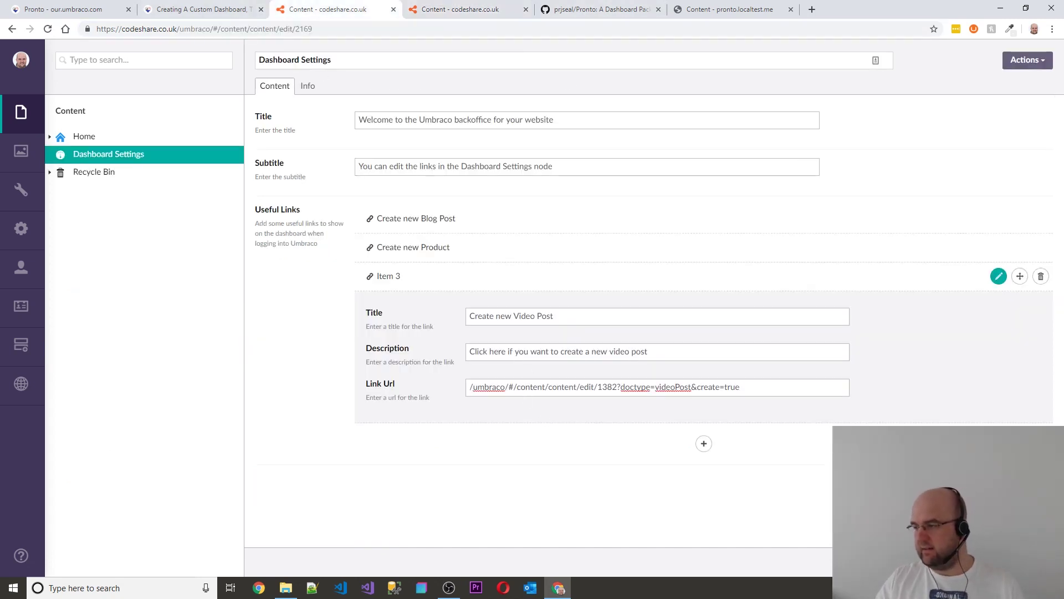
{"action": "key", "text": "ctrl+p"}
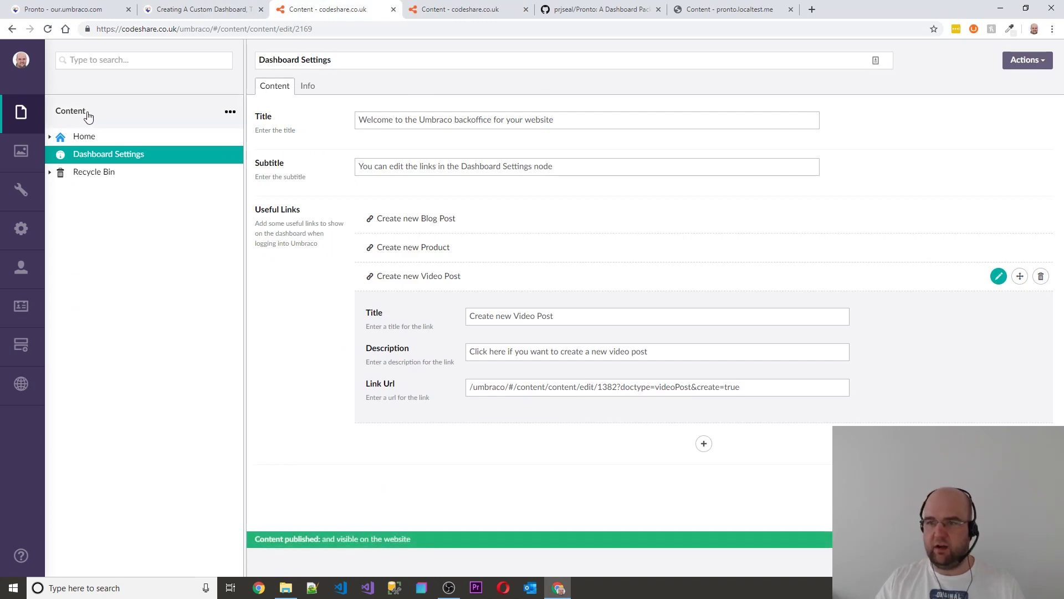
{"action": "left_click", "coordinate": [87, 116]}
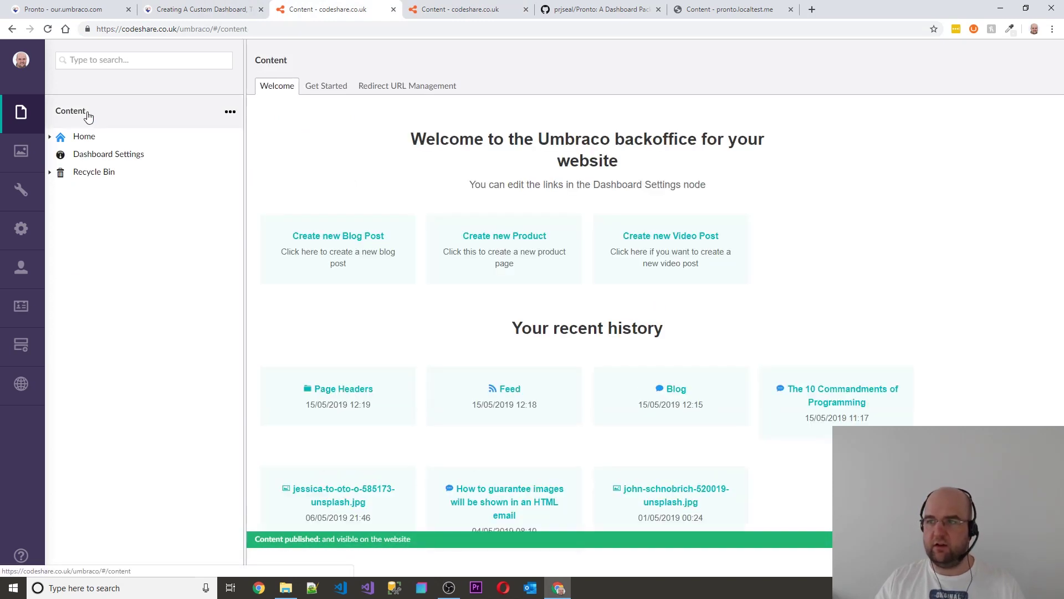
{"action": "left_click", "coordinate": [667, 244]}
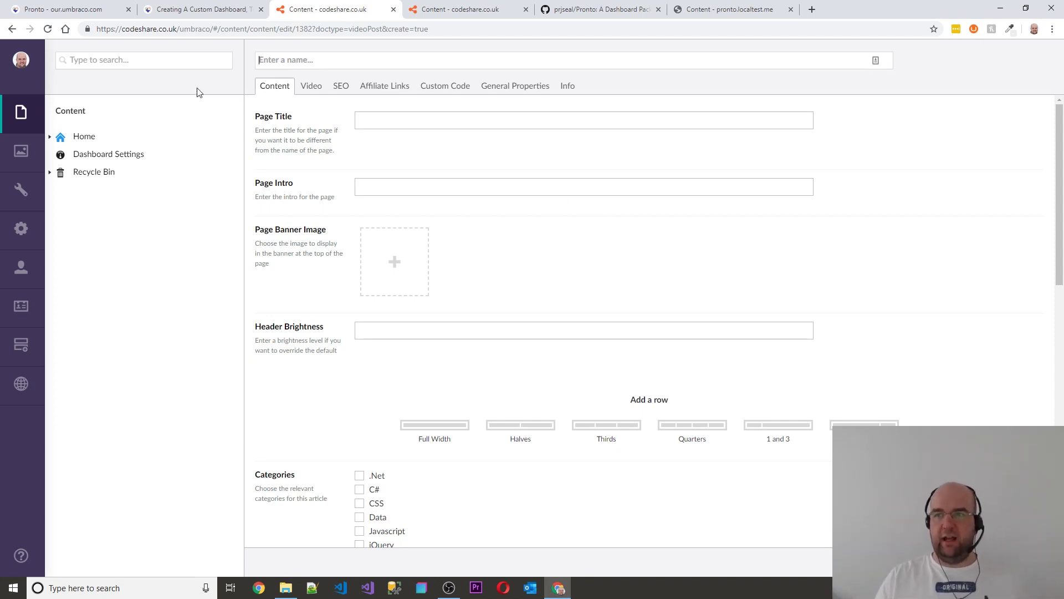
Step: Glance at the Pronto page on Our Umbraco, then return to the backoffice Get Started dashboard
{"action": "left_click", "coordinate": [58, 7]}
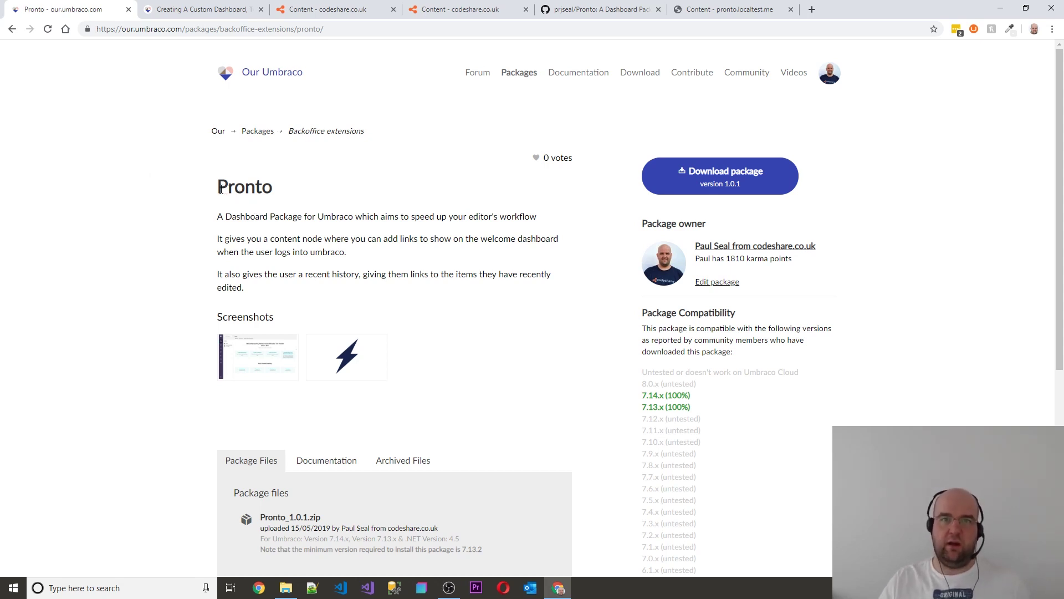
{"action": "left_click", "coordinate": [335, 9]}
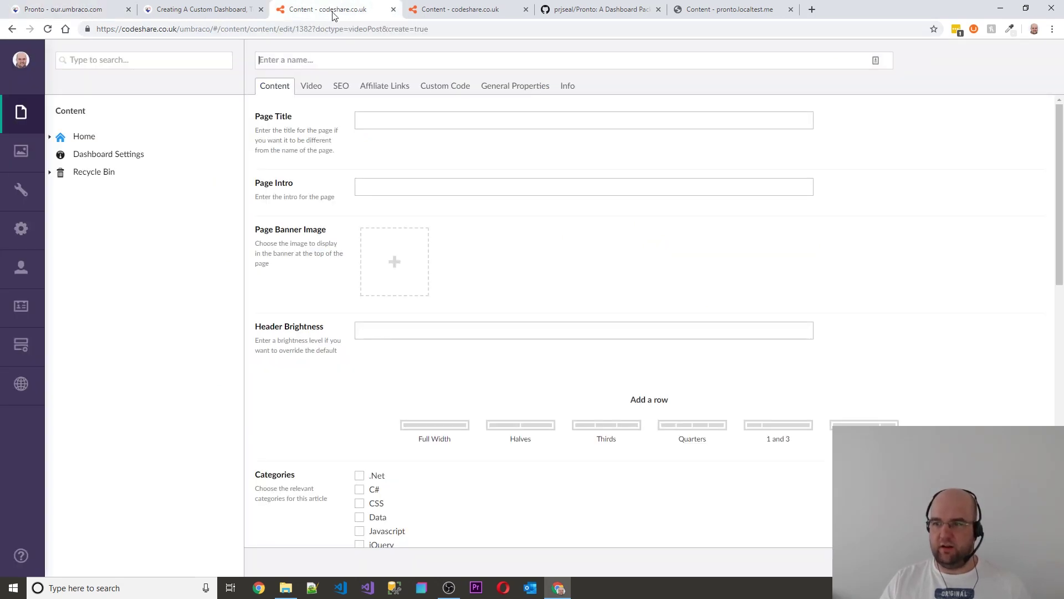
{"action": "left_click", "coordinate": [80, 113]}
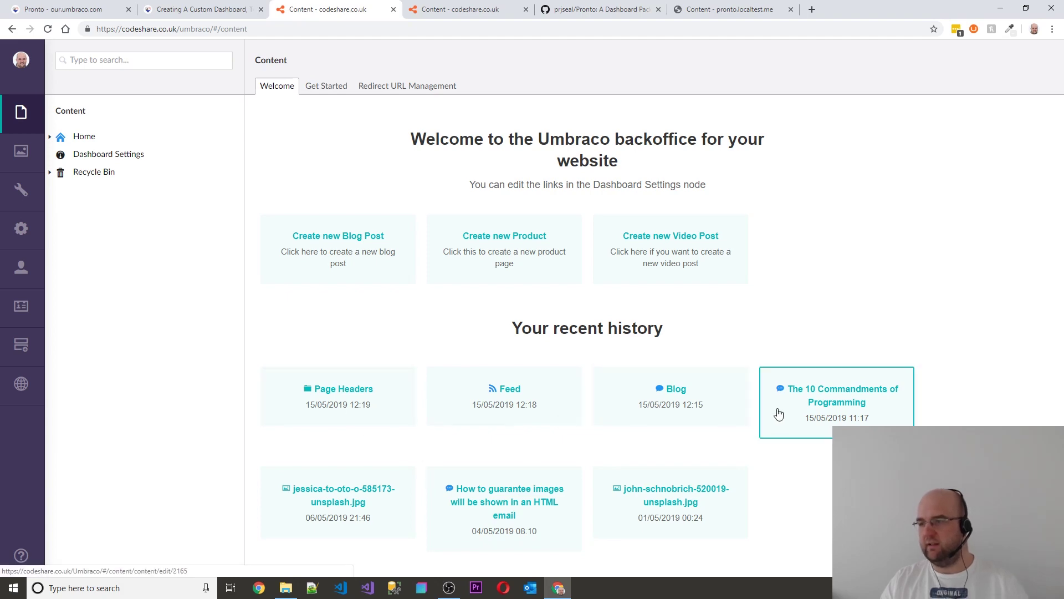
{"action": "left_click", "coordinate": [320, 89]}
{"action": "scroll", "coordinate": [495, 430], "scroll_direction": "down", "scroll_amount": 5}
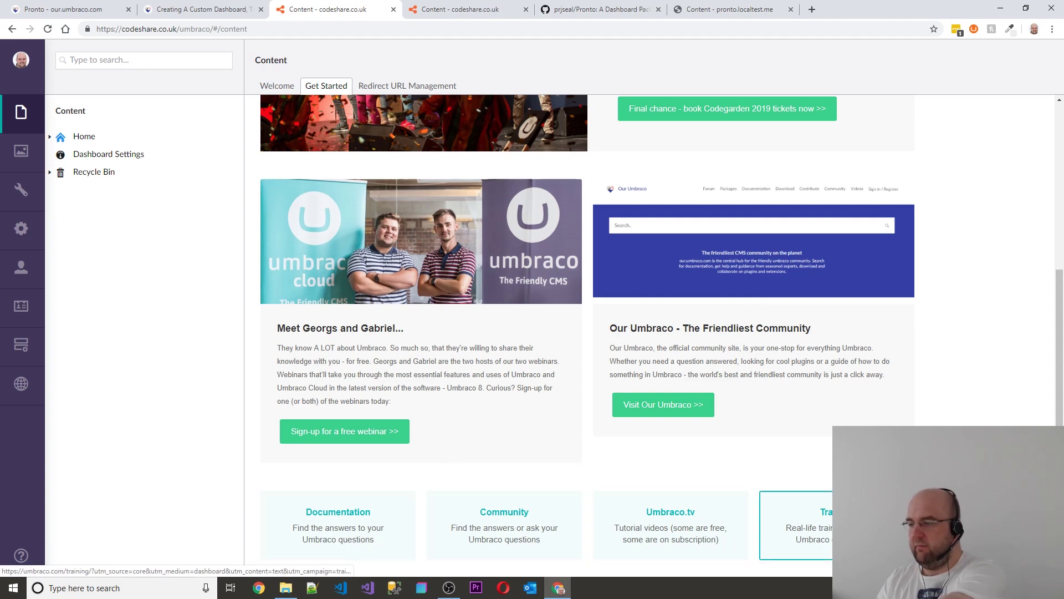
{"action": "scroll", "coordinate": [444, 416], "scroll_direction": "up", "scroll_amount": 5}
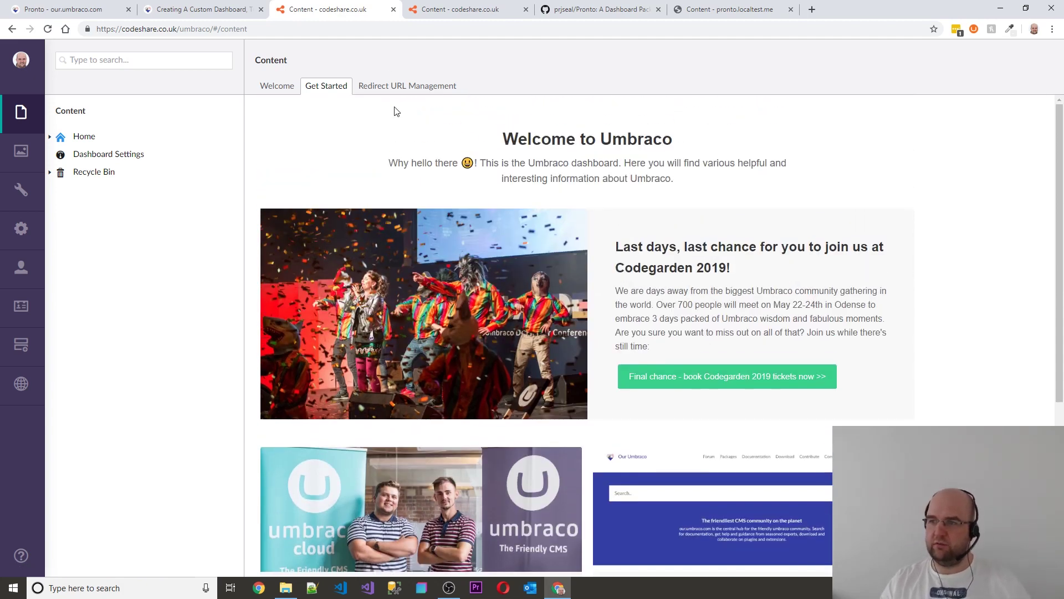
{"action": "scroll", "coordinate": [504, 285], "scroll_direction": "down", "scroll_amount": 5}
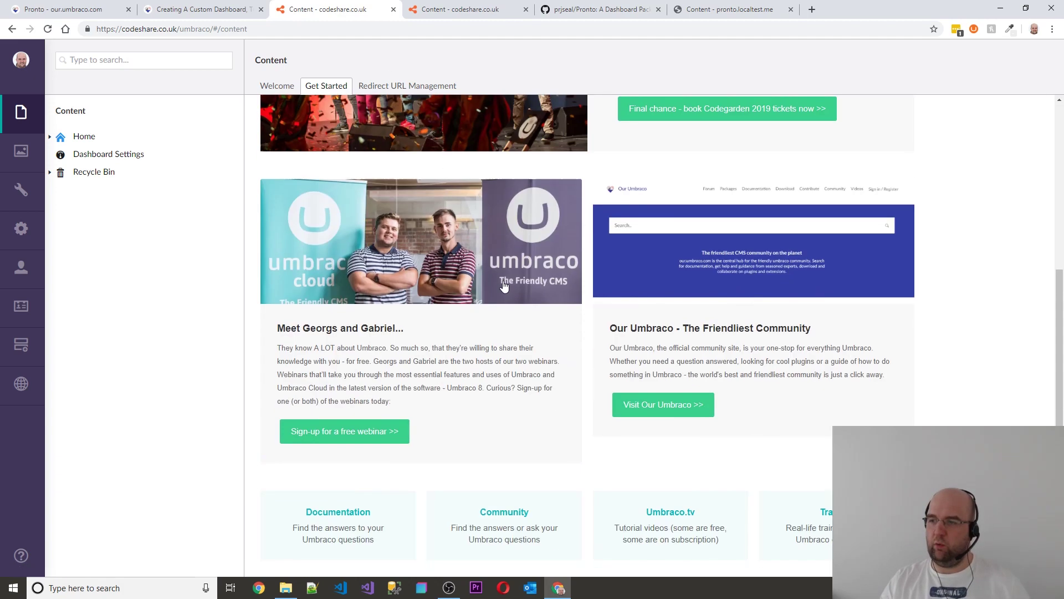
{"action": "left_click", "coordinate": [294, 89]}
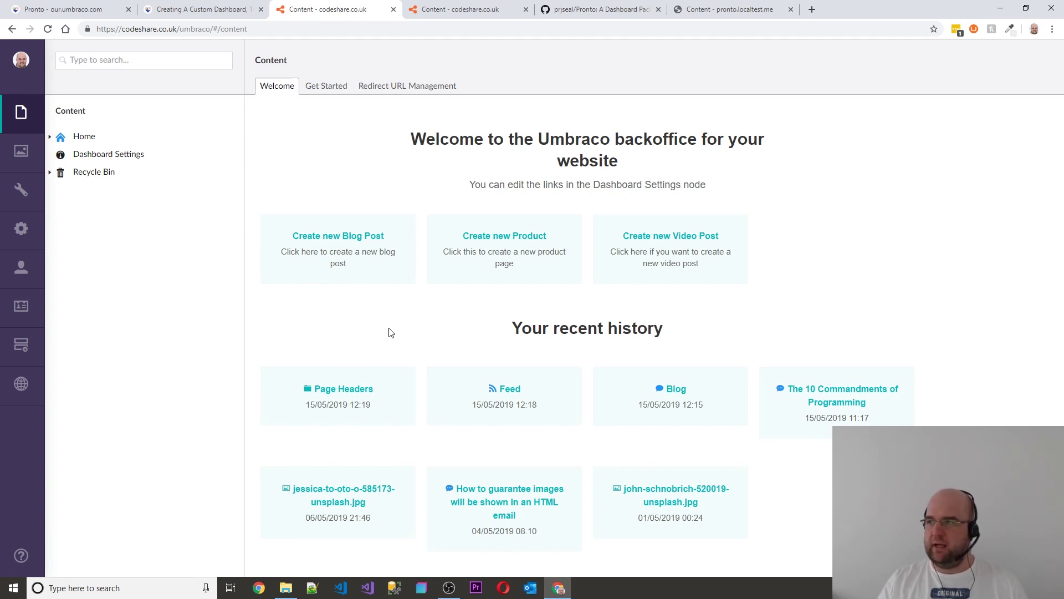
{"action": "left_click", "coordinate": [86, 10]}
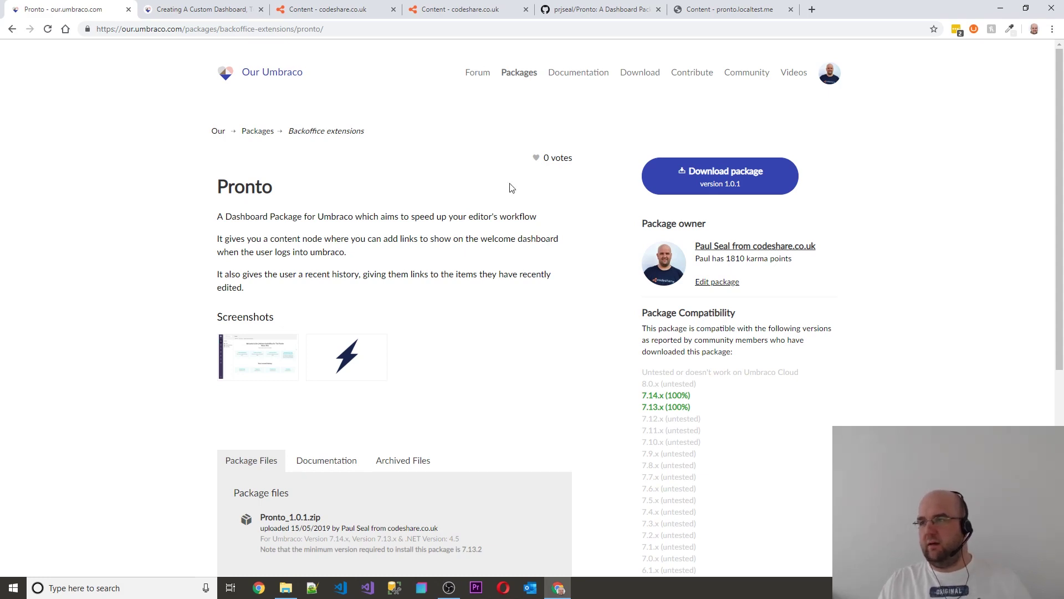
Step: Switch to the Pronto GitHub repository tab
{"action": "left_click", "coordinate": [610, 17]}
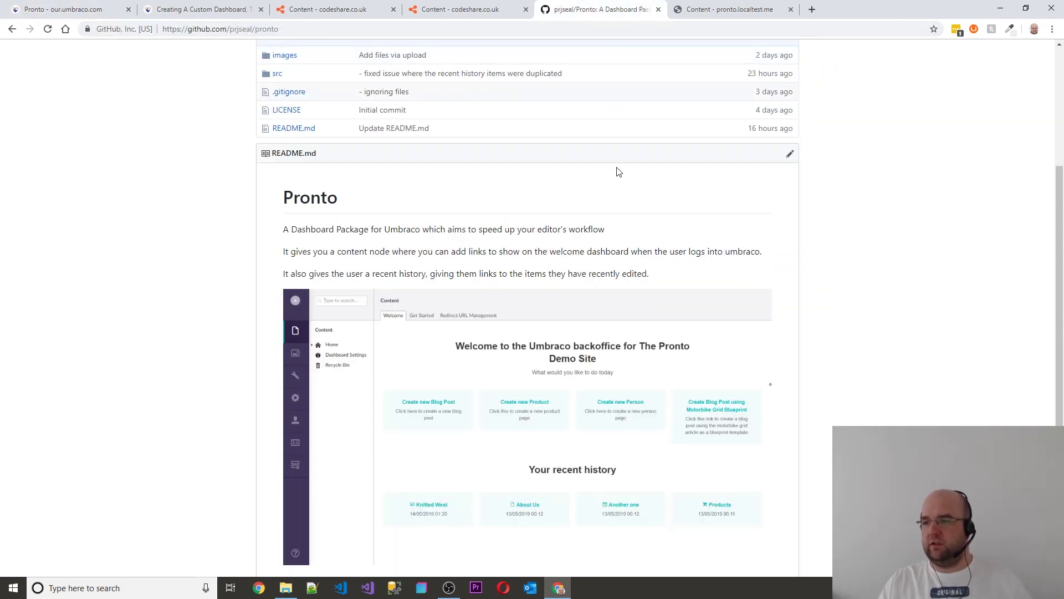
Step: Scroll through the Pronto README, including its demo login and package link, then back up
{"action": "scroll", "coordinate": [570, 343], "scroll_direction": "up", "scroll_amount": 5}
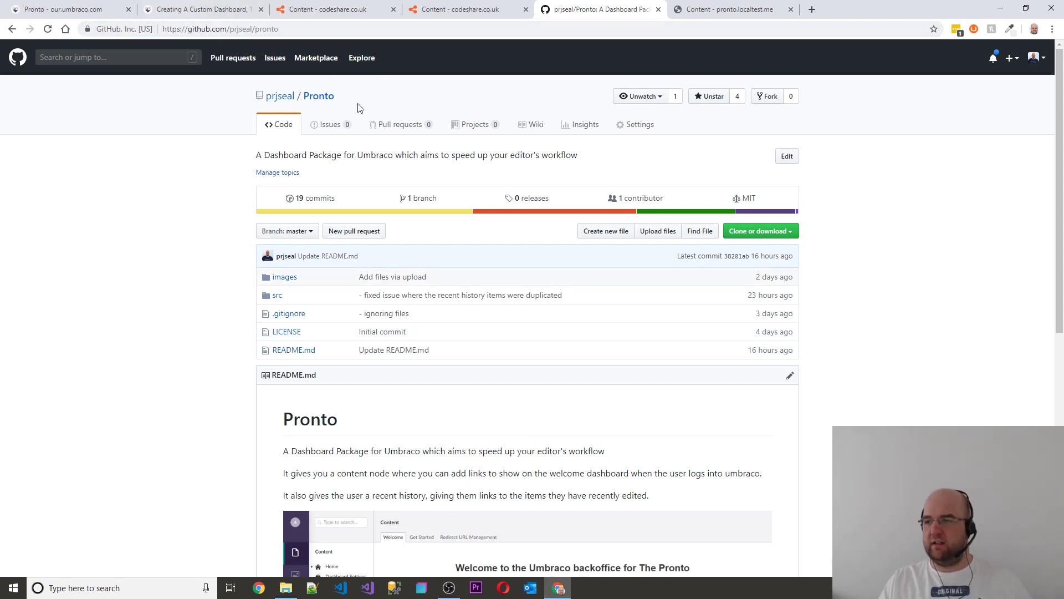
{"action": "scroll", "coordinate": [554, 346], "scroll_direction": "down", "scroll_amount": 5}
{"action": "scroll", "coordinate": [527, 365], "scroll_direction": "down", "scroll_amount": 3}
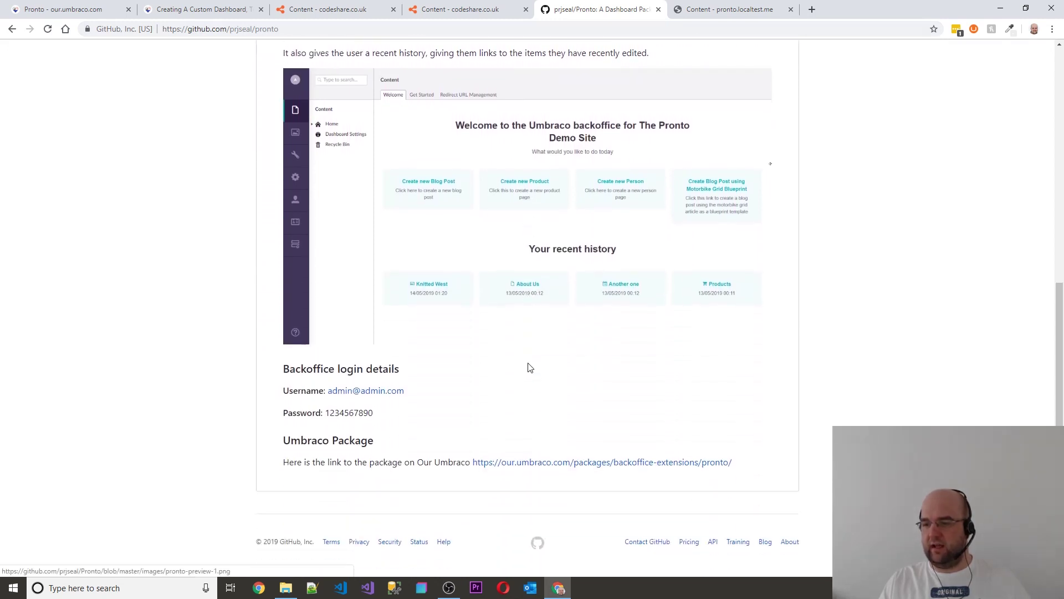
{"action": "scroll", "coordinate": [527, 364], "scroll_direction": "up", "scroll_amount": 8}
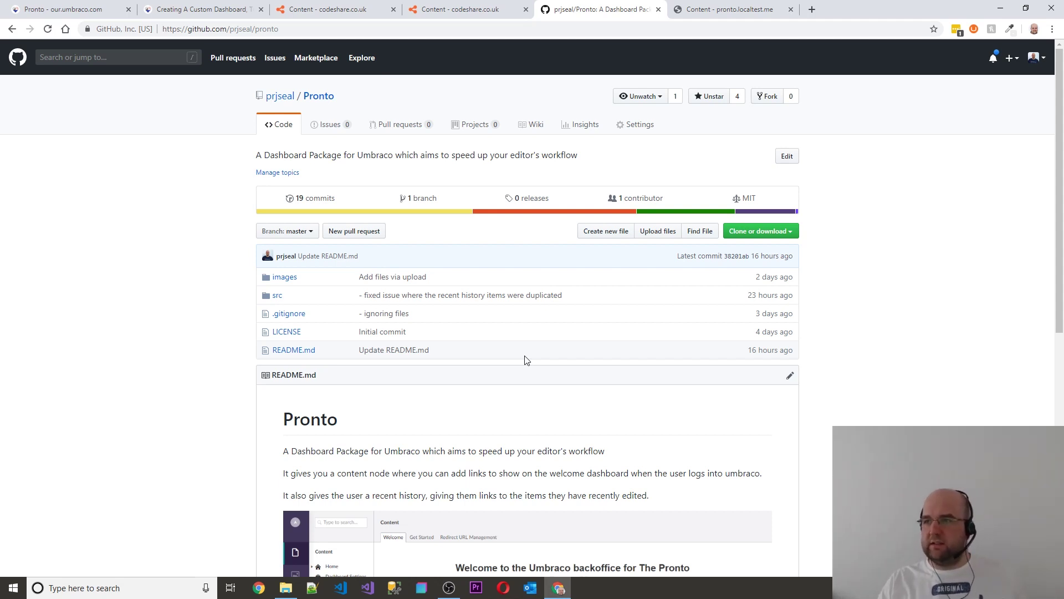
Step: In the local demo backoffice, open Developer > Packages and view the Pronto package details
{"action": "left_click", "coordinate": [740, 12]}
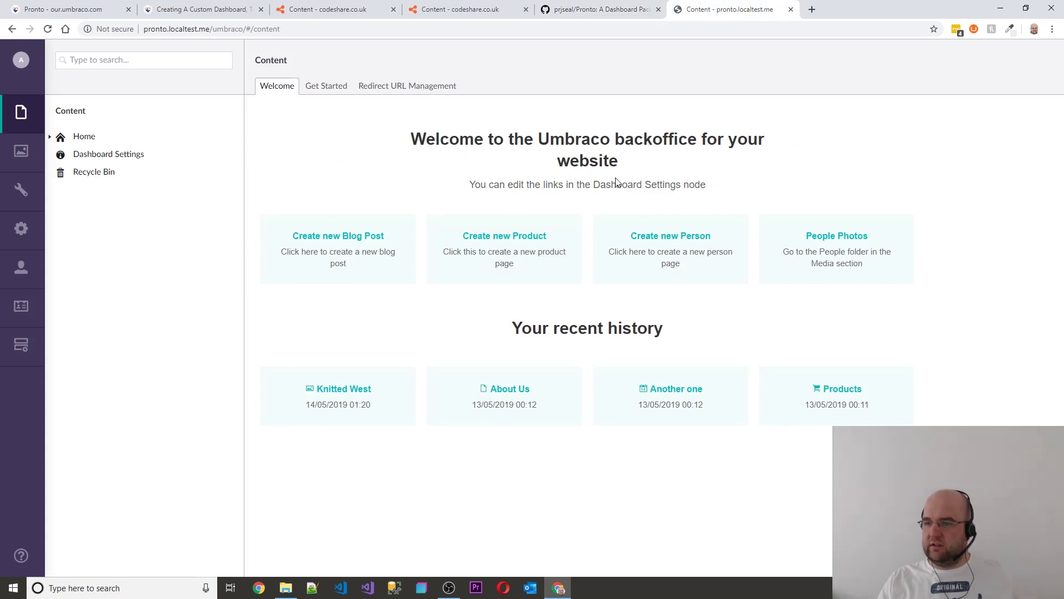
{"action": "left_click", "coordinate": [22, 229]}
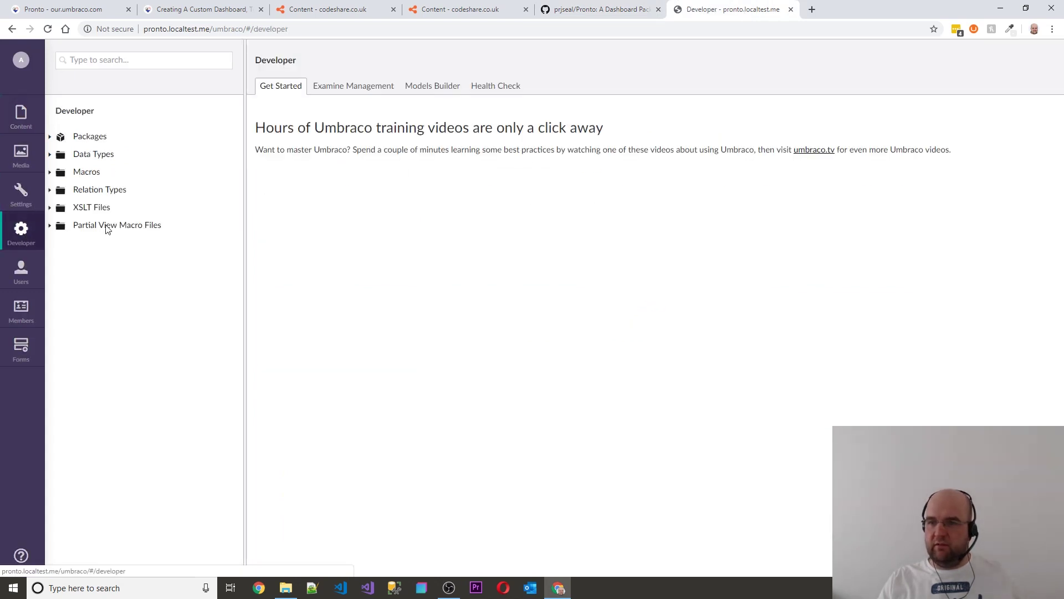
{"action": "left_click", "coordinate": [91, 137]}
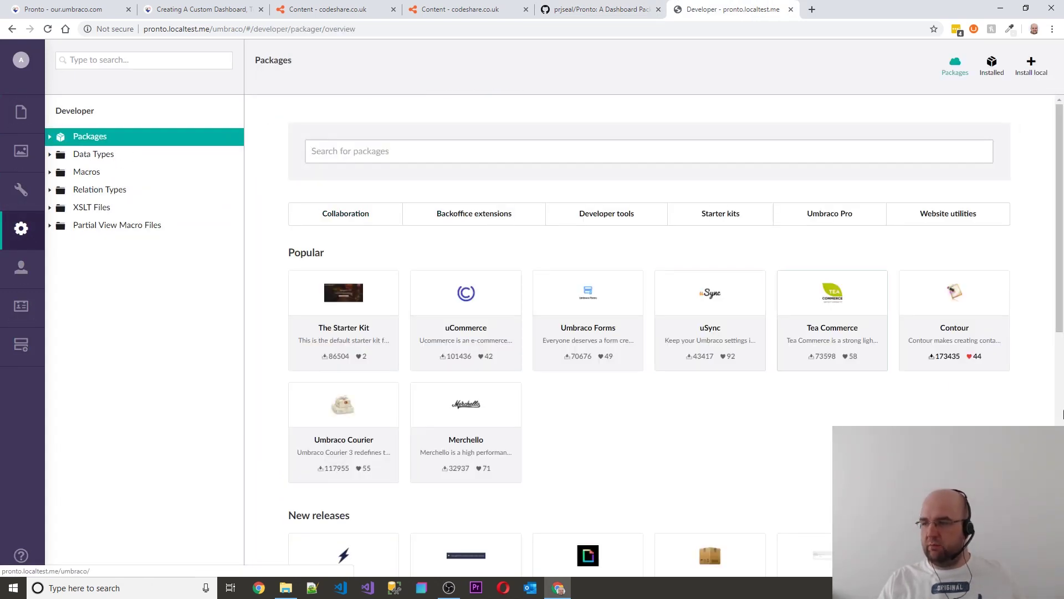
{"action": "scroll", "coordinate": [368, 377], "scroll_direction": "down", "scroll_amount": 3}
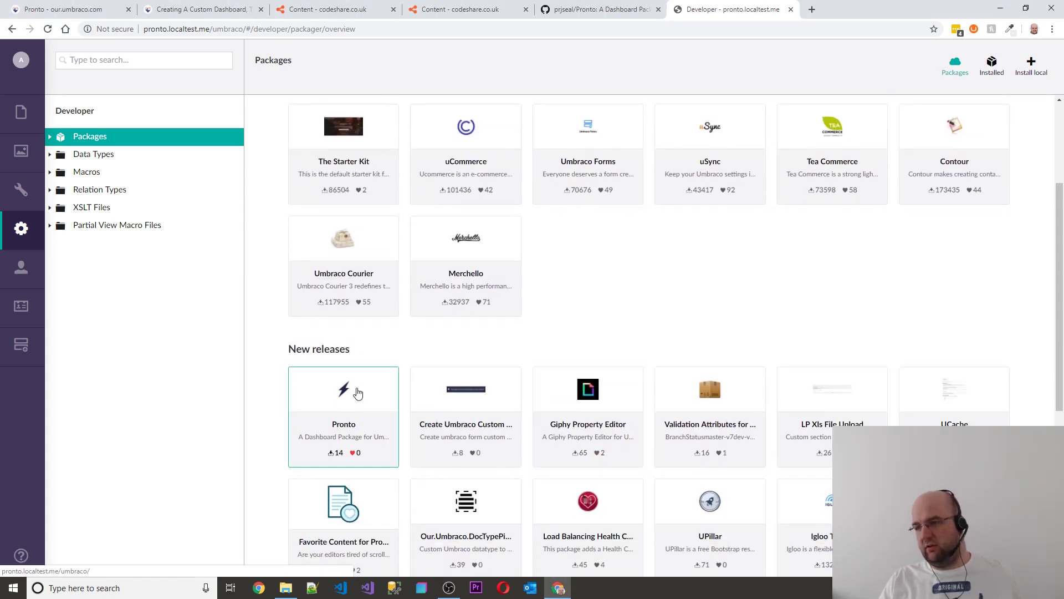
{"action": "left_click", "coordinate": [358, 393]}
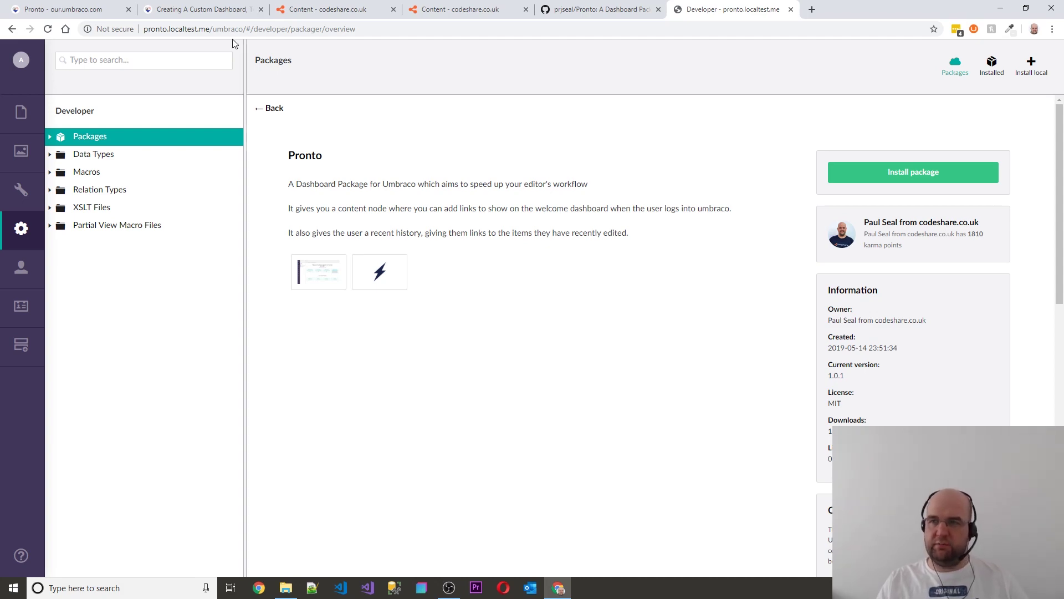
{"action": "left_click", "coordinate": [430, 11]}
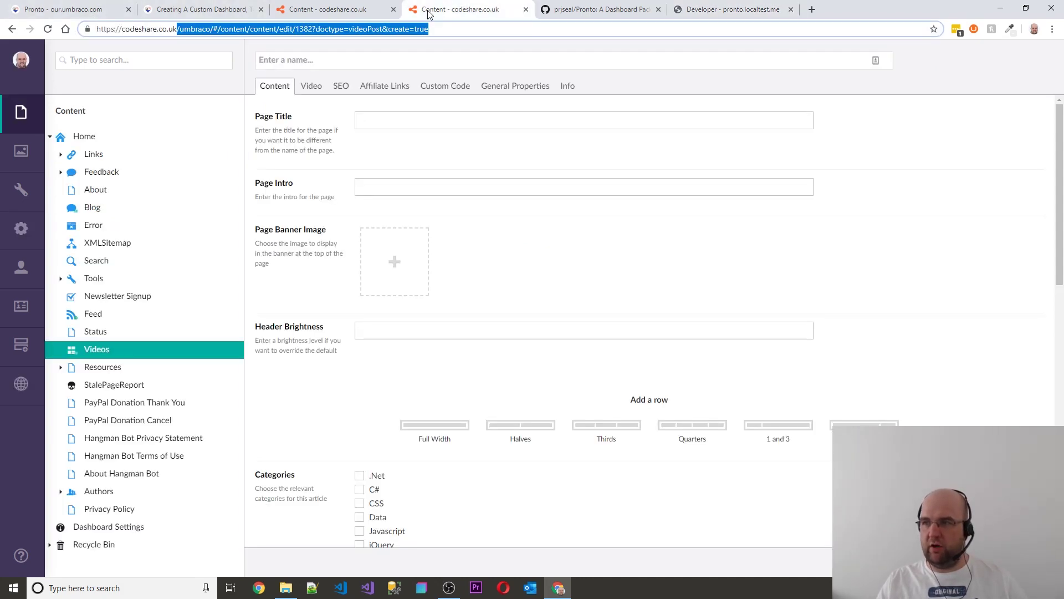
Step: Switch back to the codeshare.co.uk Content tab showing the welcome dashboard's three create links
{"action": "left_click", "coordinate": [346, 10]}
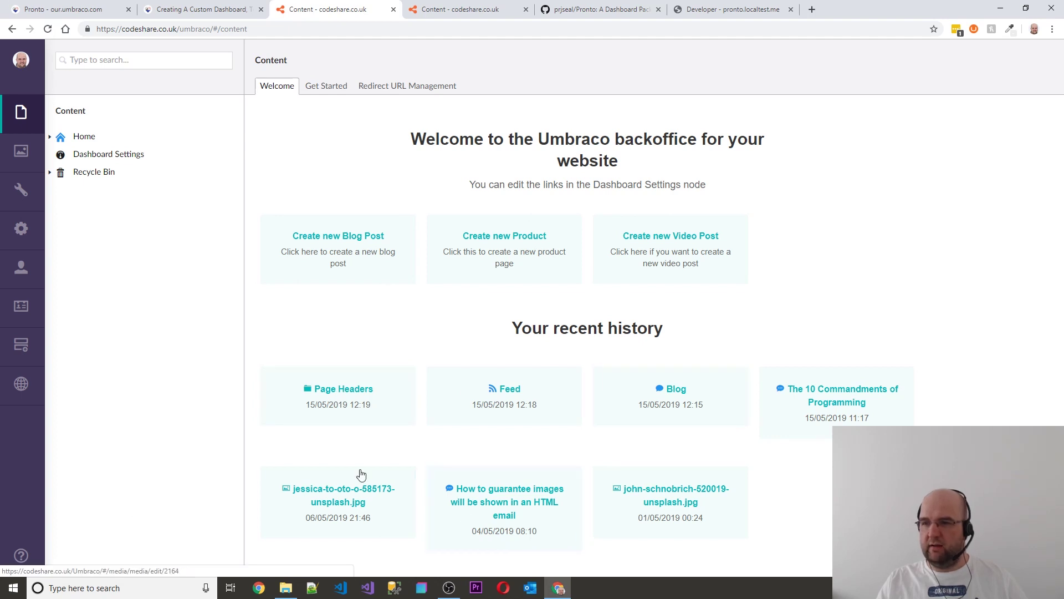